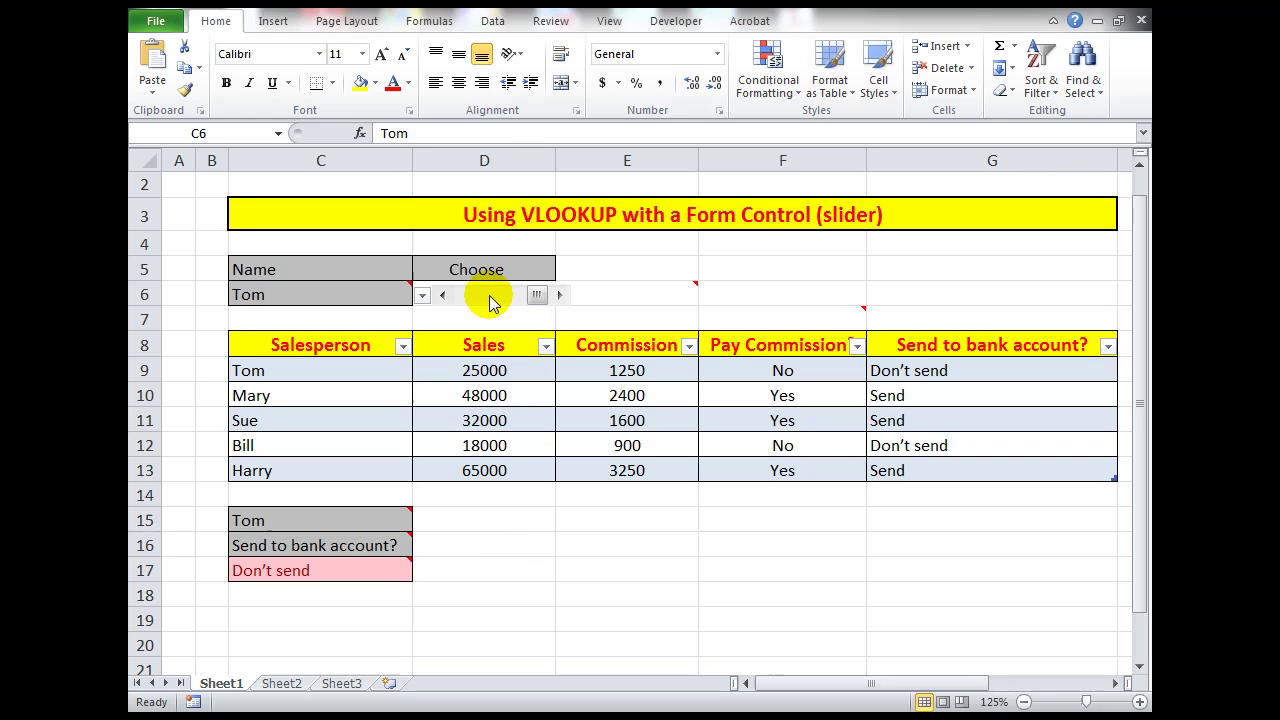
- Switch to Sheet2 and confirm Developer is ticked under Customize Ribbon in Excel Options
{"action": "left_click", "coordinate": [287, 684]}
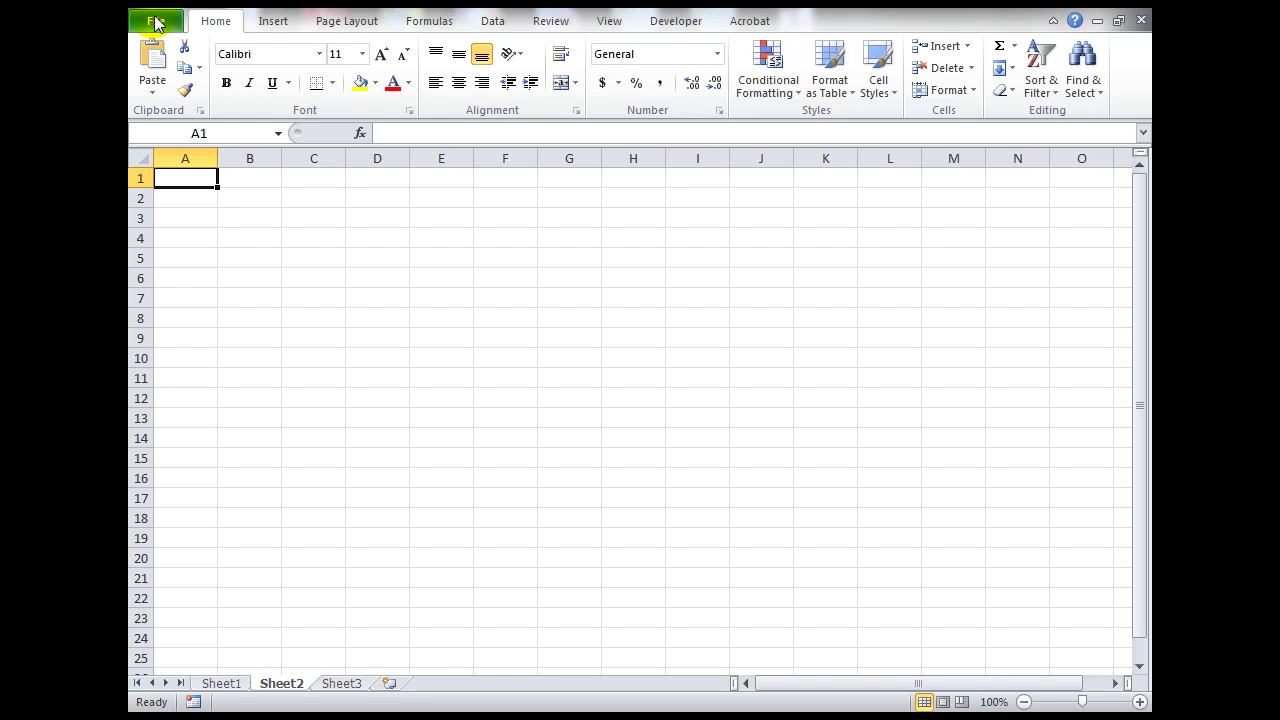
{"action": "left_click", "coordinate": [155, 22]}
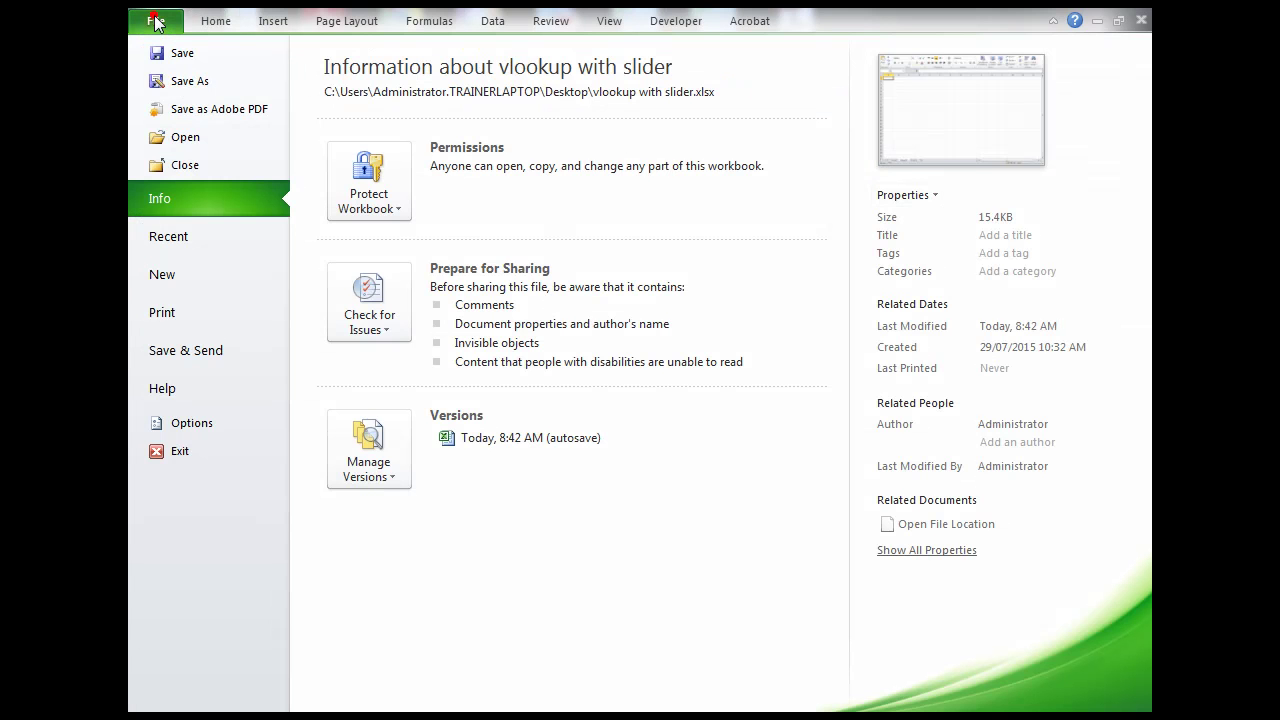
{"action": "left_click", "coordinate": [208, 425]}
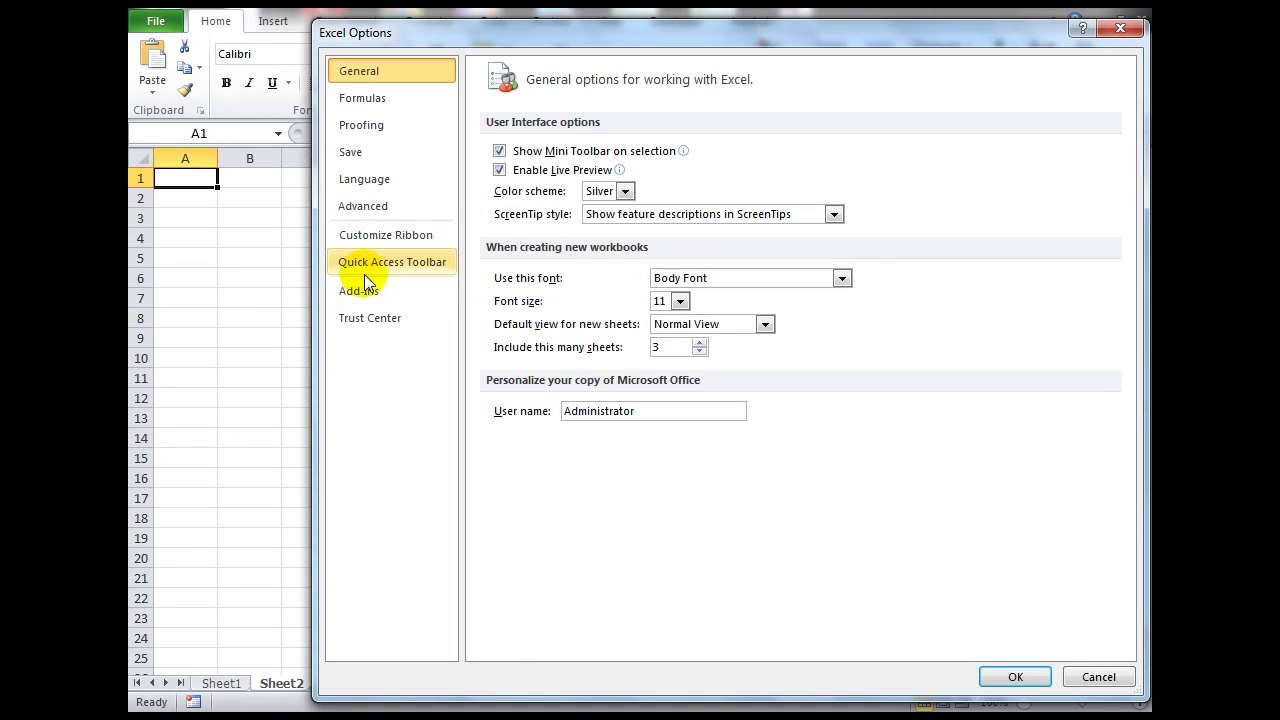
{"action": "left_click", "coordinate": [372, 236]}
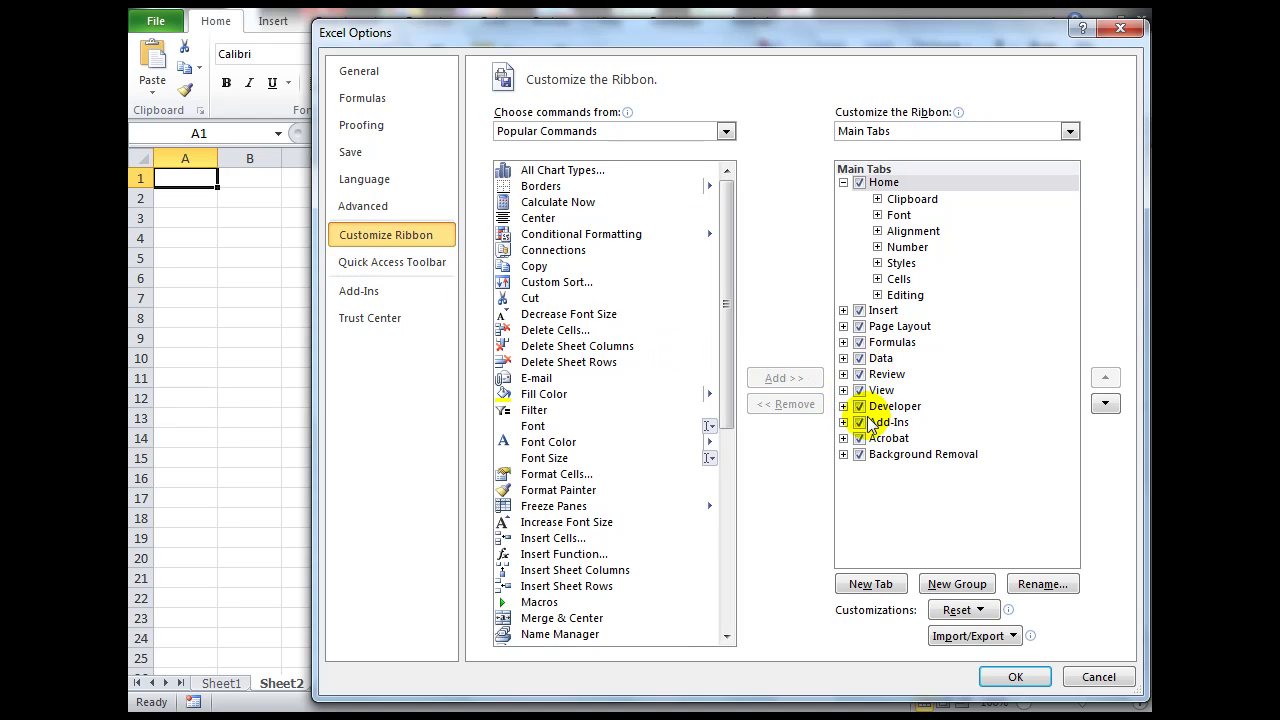
{"action": "left_click", "coordinate": [1020, 678]}
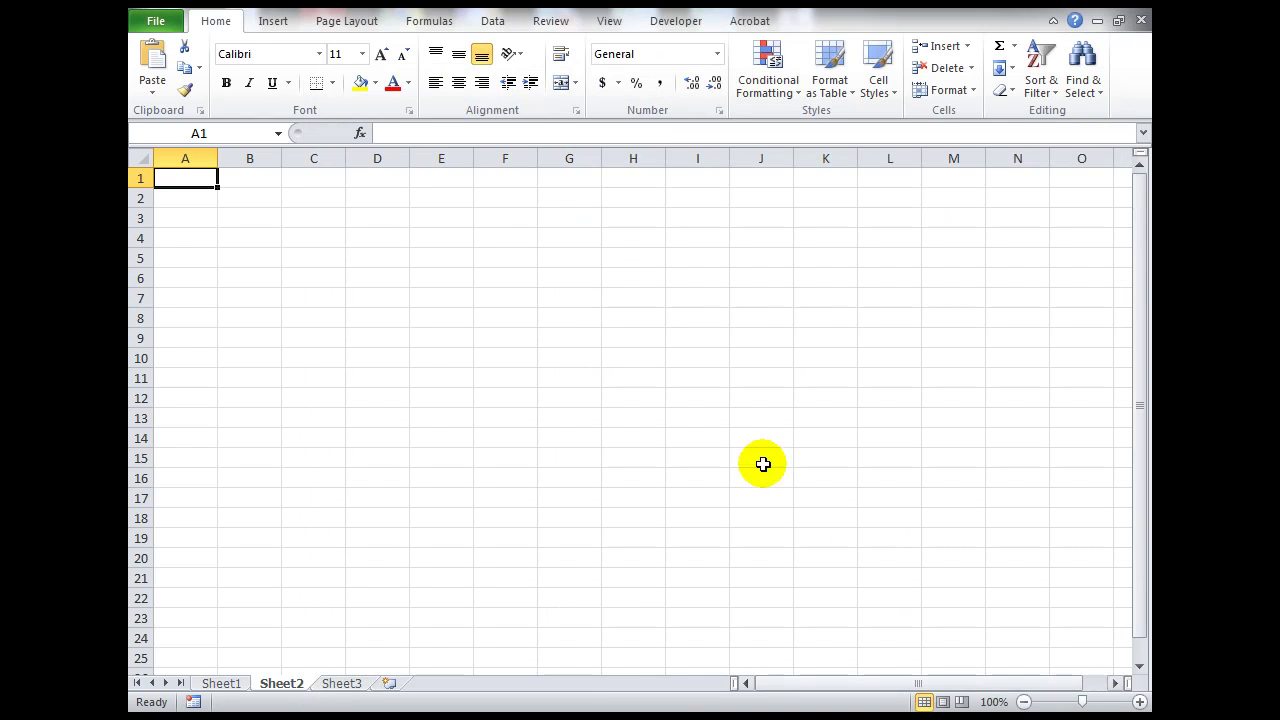
- Draw a form-control scroll bar on Sheet2, then move it to span B7:F8
{"action": "left_click", "coordinate": [672, 30]}
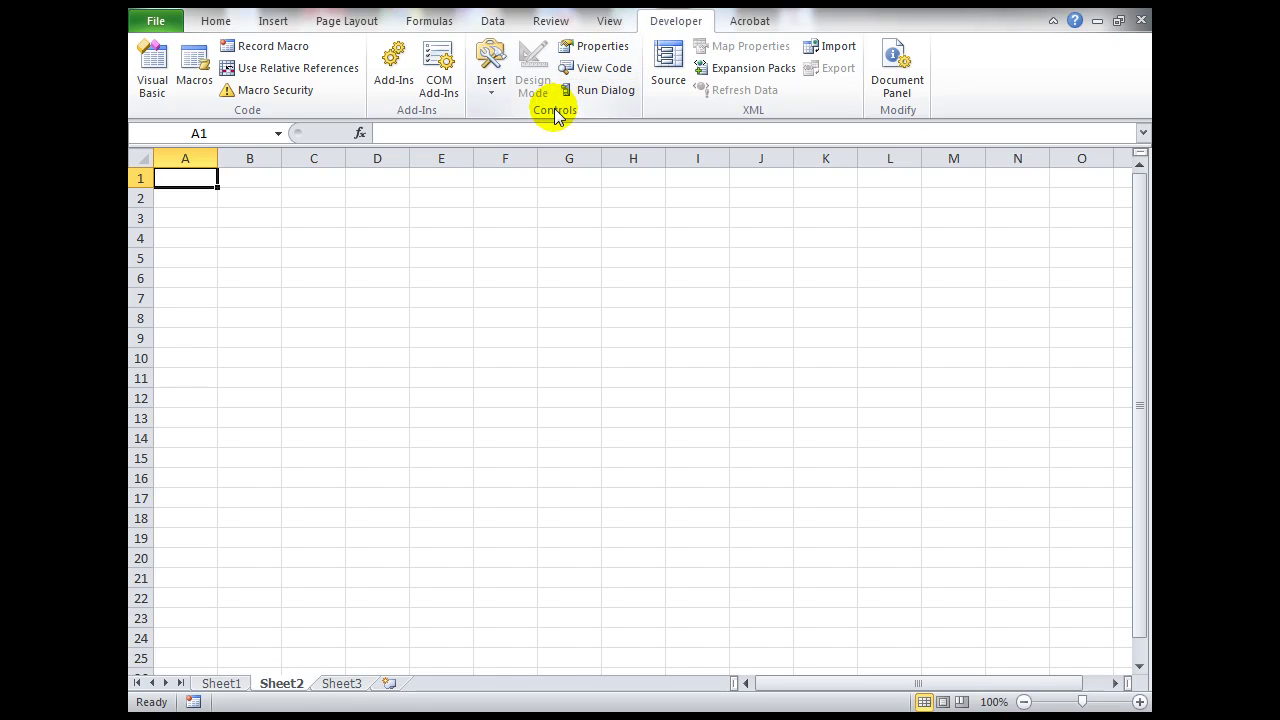
{"action": "left_click", "coordinate": [491, 86]}
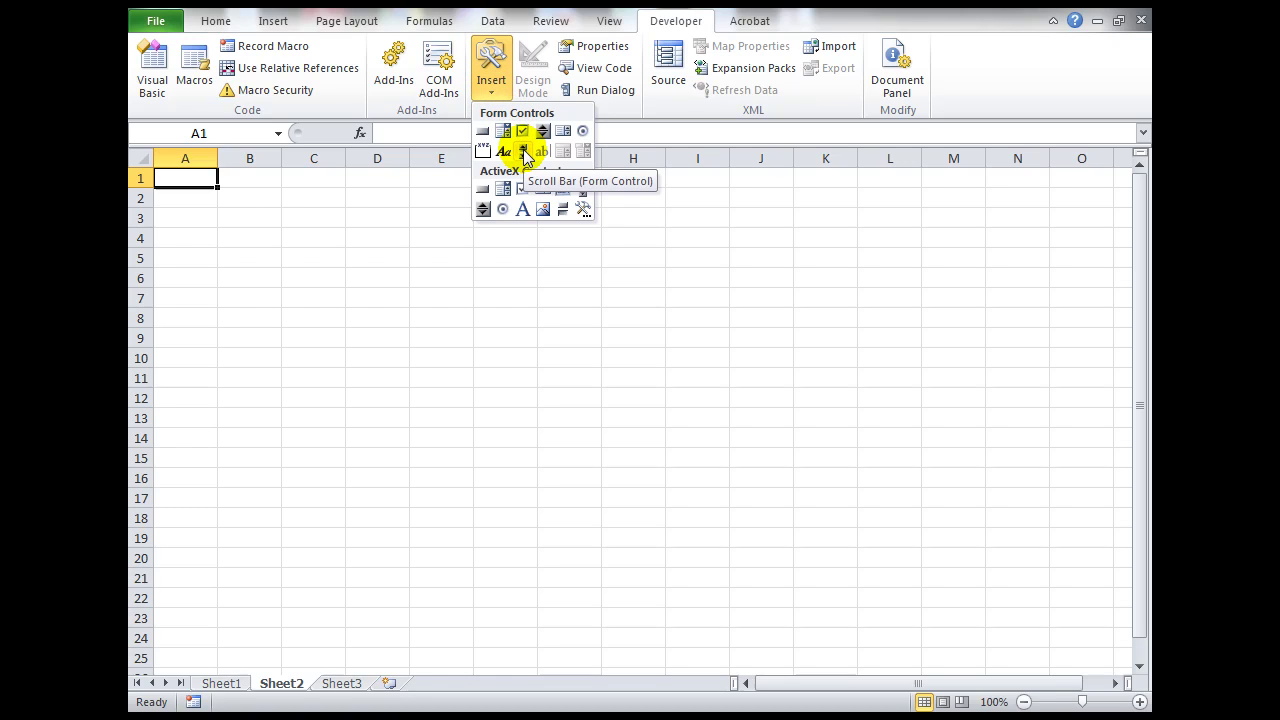
{"action": "left_click", "coordinate": [525, 157]}
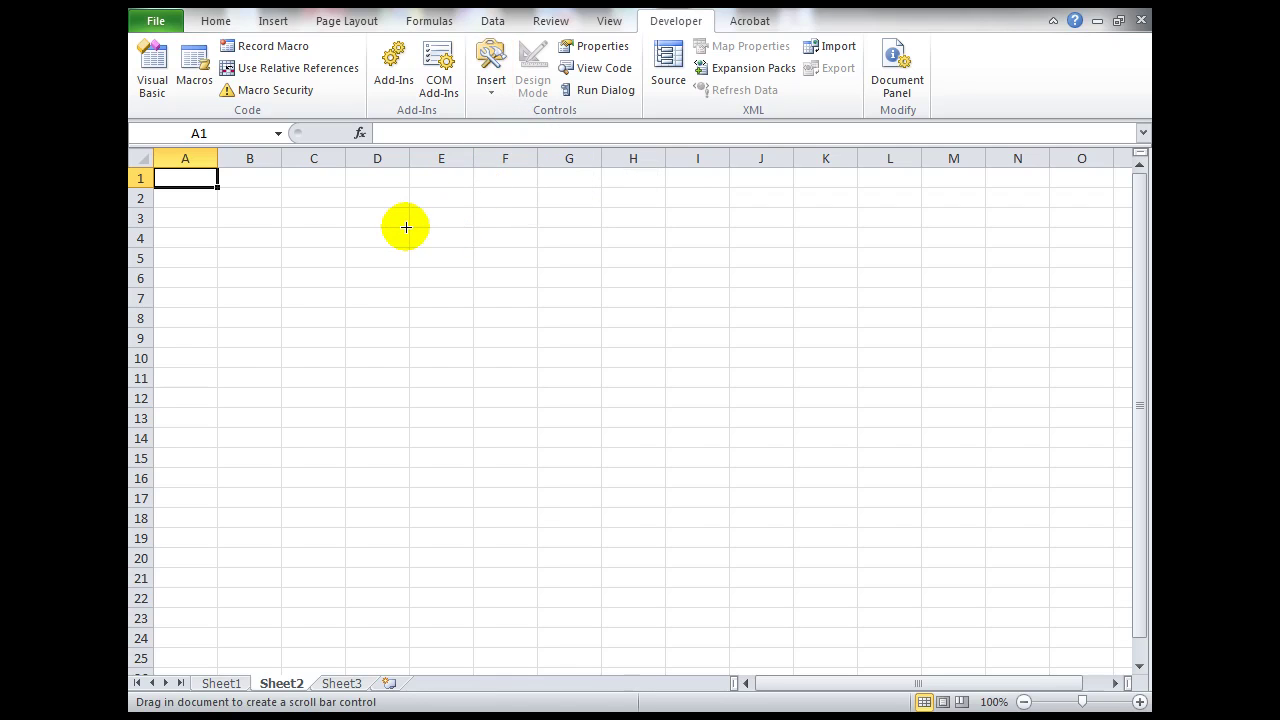
{"action": "left_click_drag", "start_coordinate": [406, 227], "coordinate": [711, 267]}
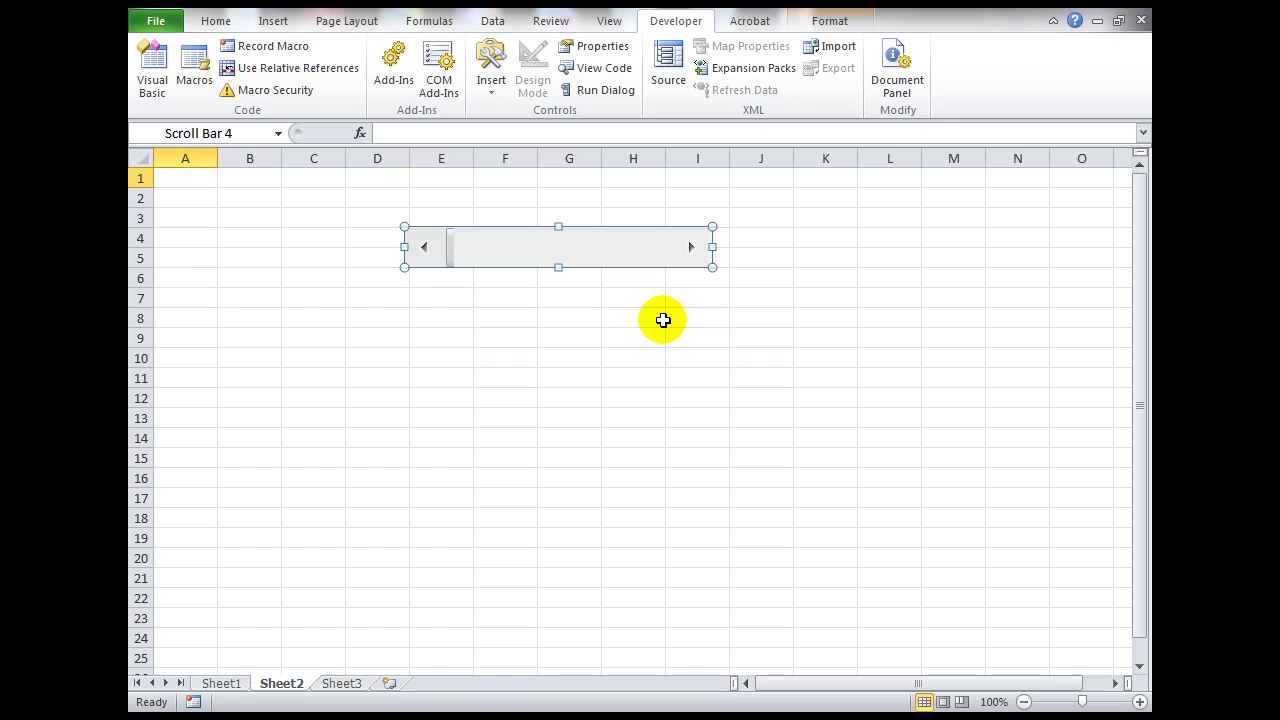
{"action": "left_click_drag", "start_coordinate": [599, 247], "coordinate": [402, 311]}
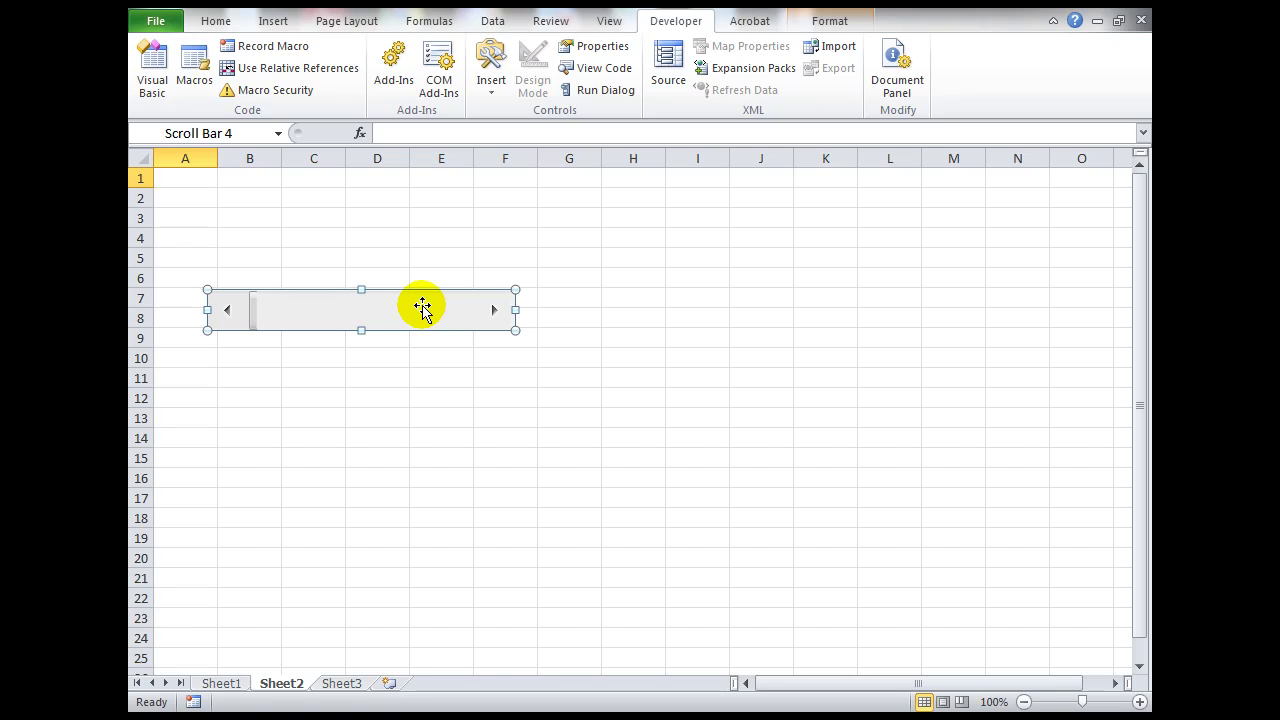
- Format the scroll bar with minimum 10, incremental change 10, and cell link $A$1
{"action": "right_click", "coordinate": [422, 308]}
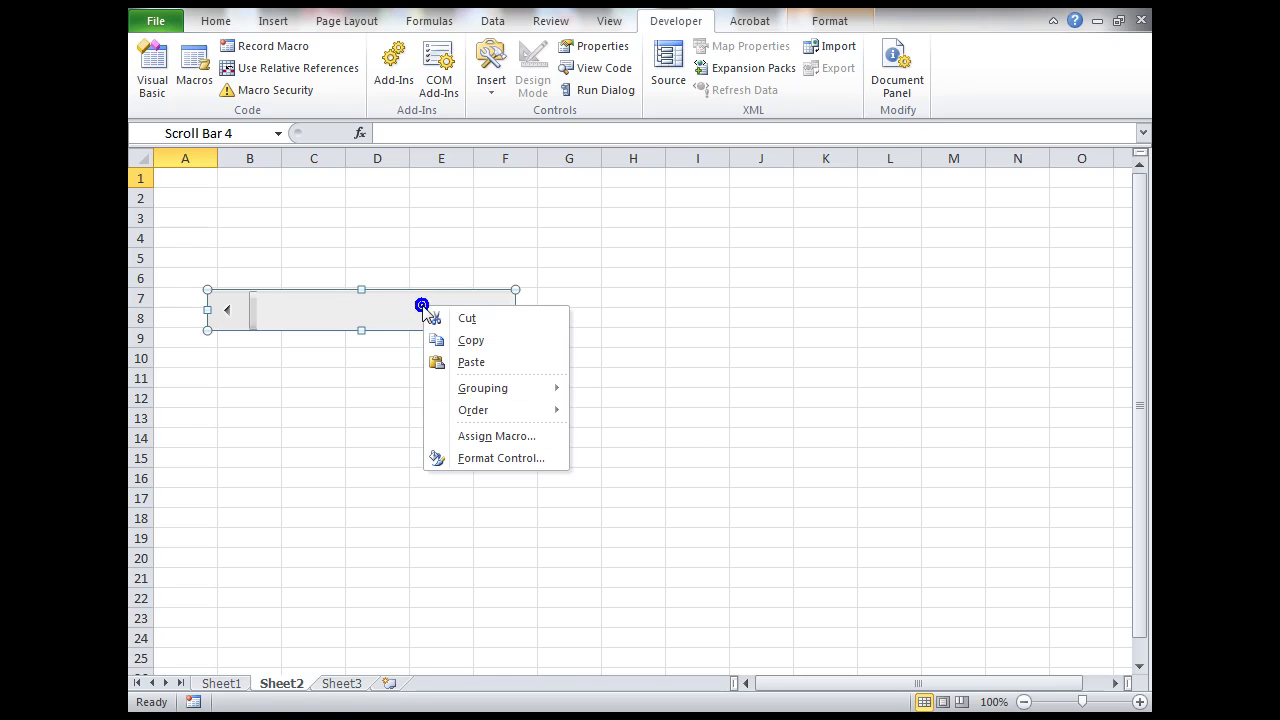
{"action": "left_click", "coordinate": [471, 460]}
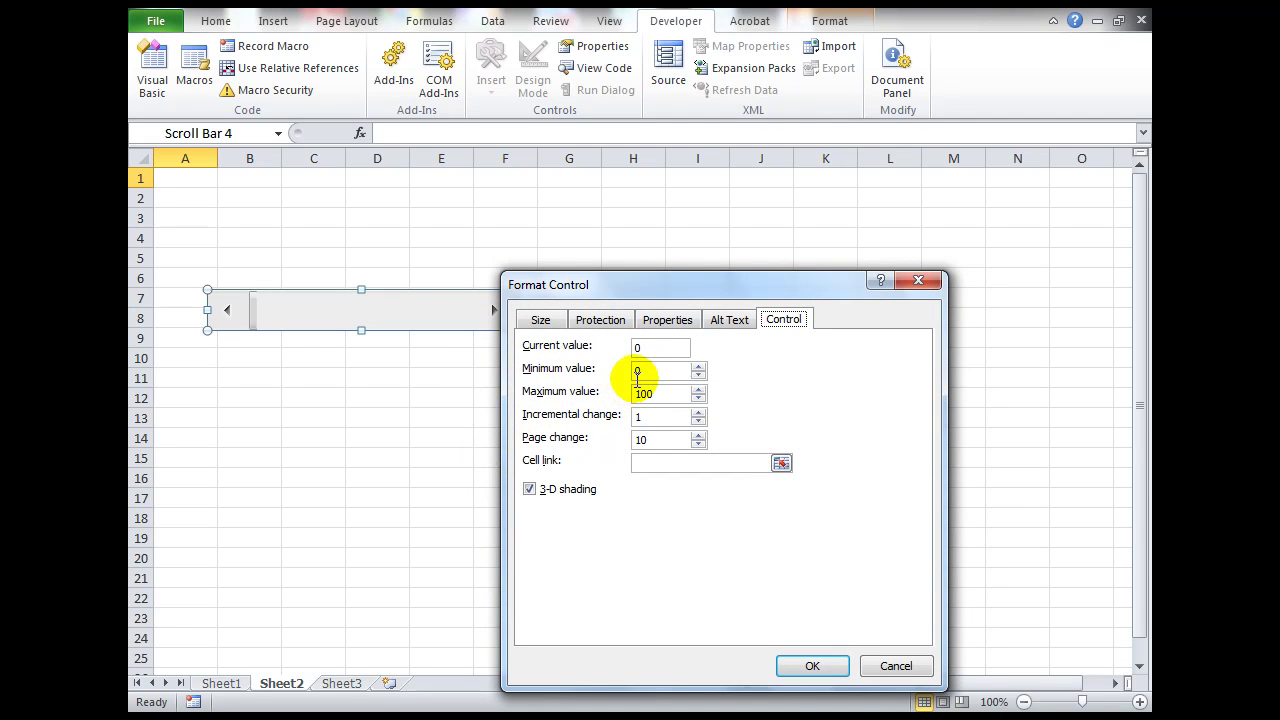
{"action": "left_click_drag", "start_coordinate": [665, 370], "coordinate": [617, 372]}
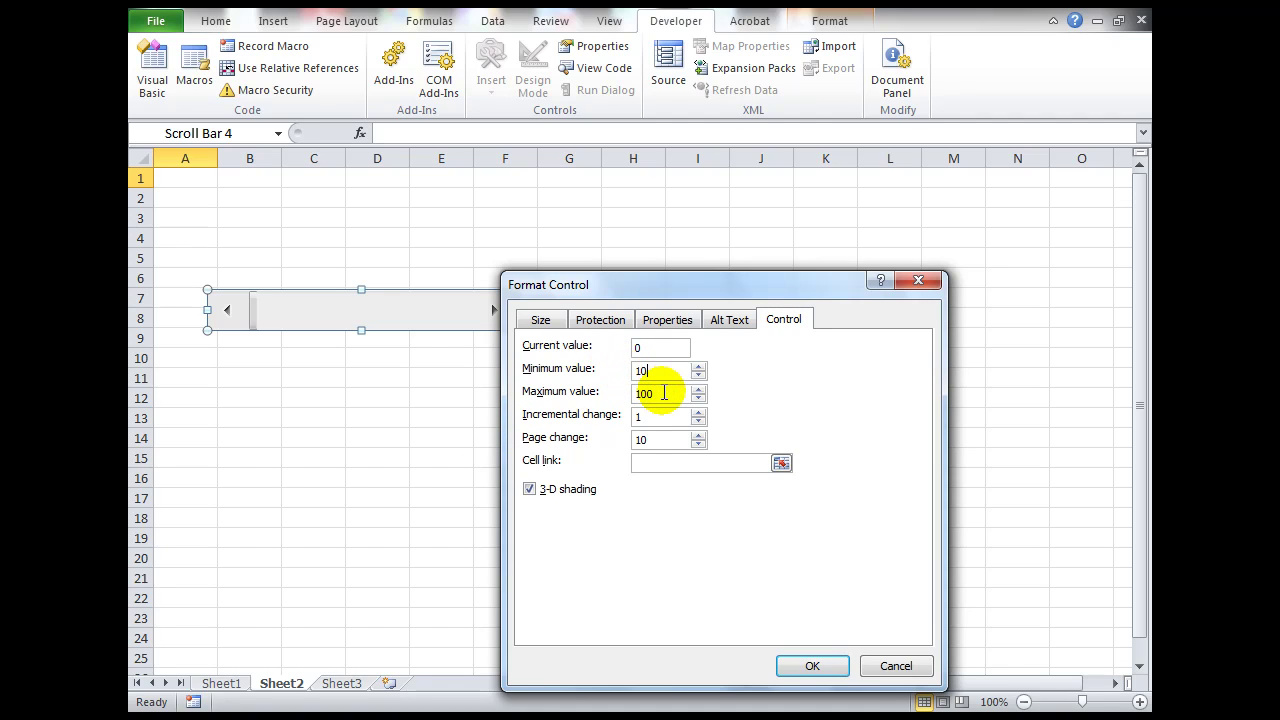
{"action": "left_click_drag", "start_coordinate": [654, 416], "coordinate": [610, 416]}
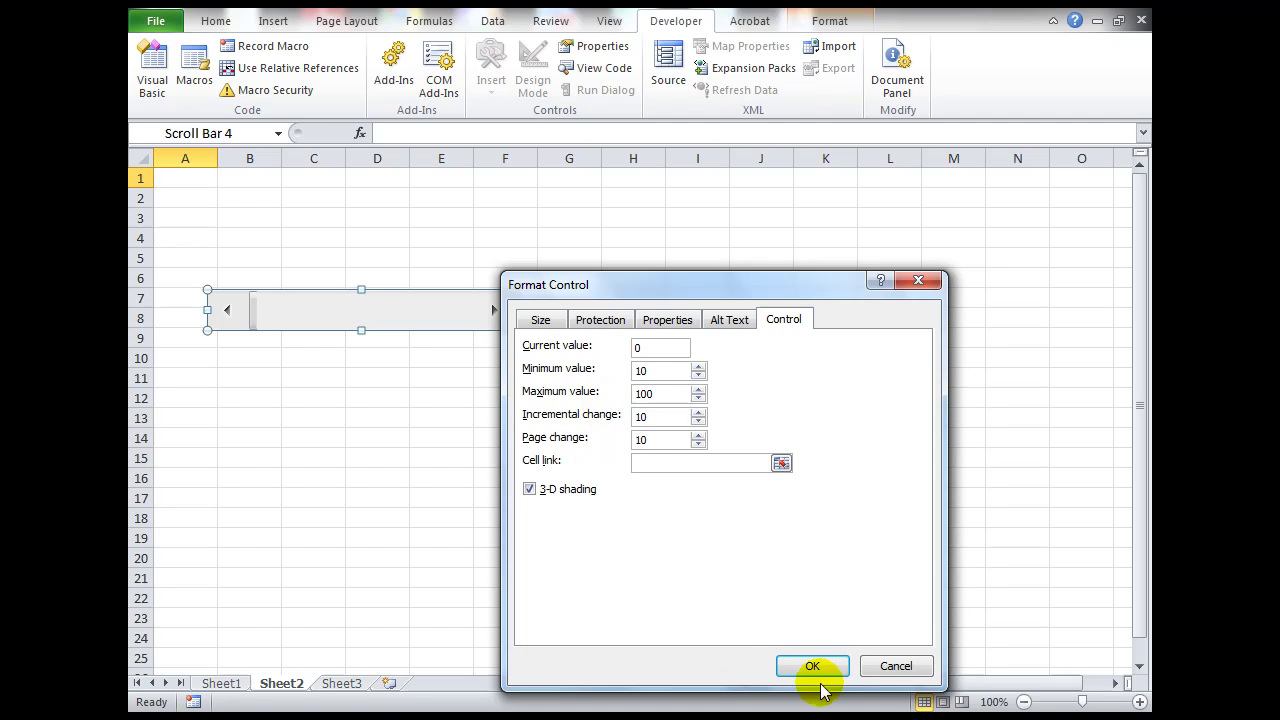
{"action": "left_click", "coordinate": [674, 462]}
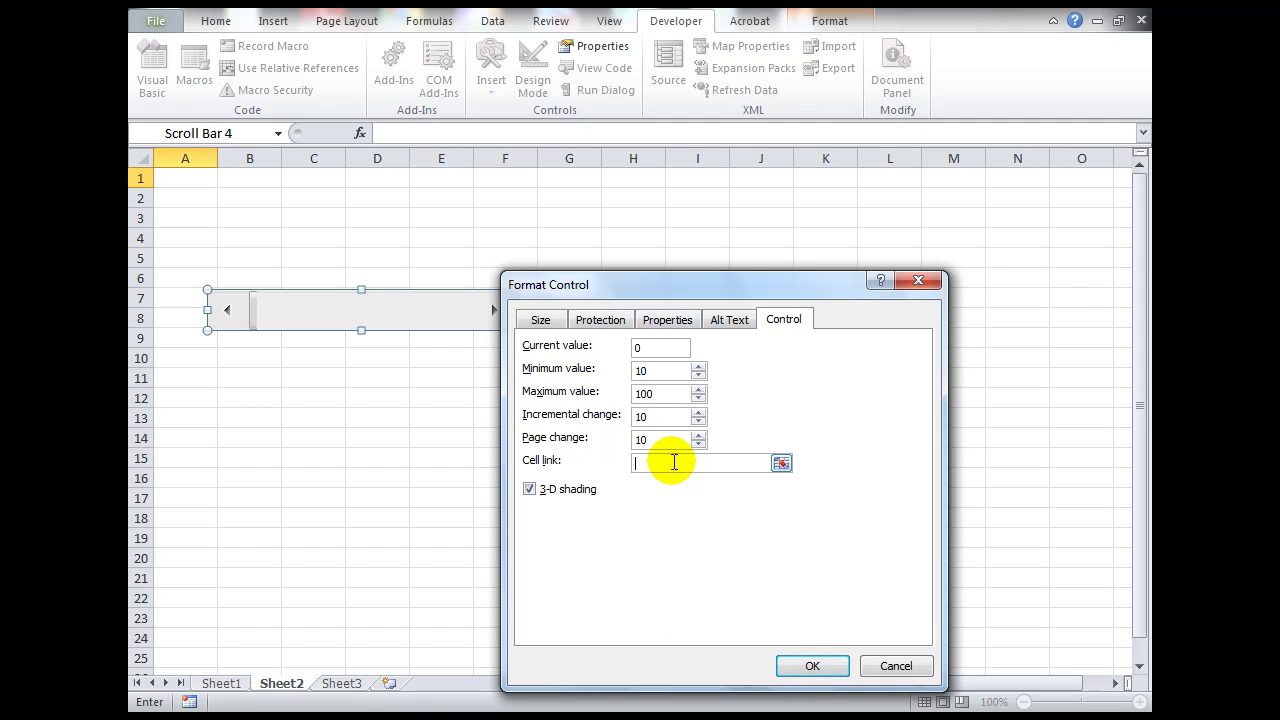
{"action": "left_click", "coordinate": [177, 180]}
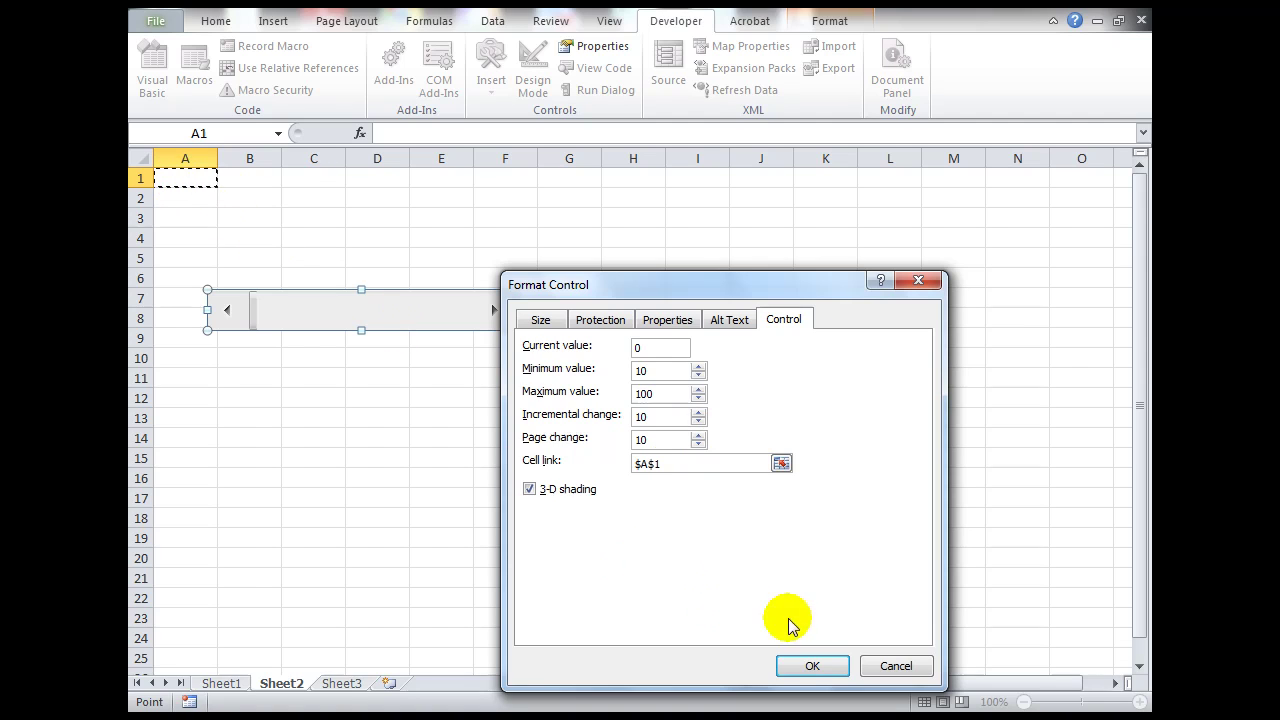
{"action": "left_click", "coordinate": [819, 665]}
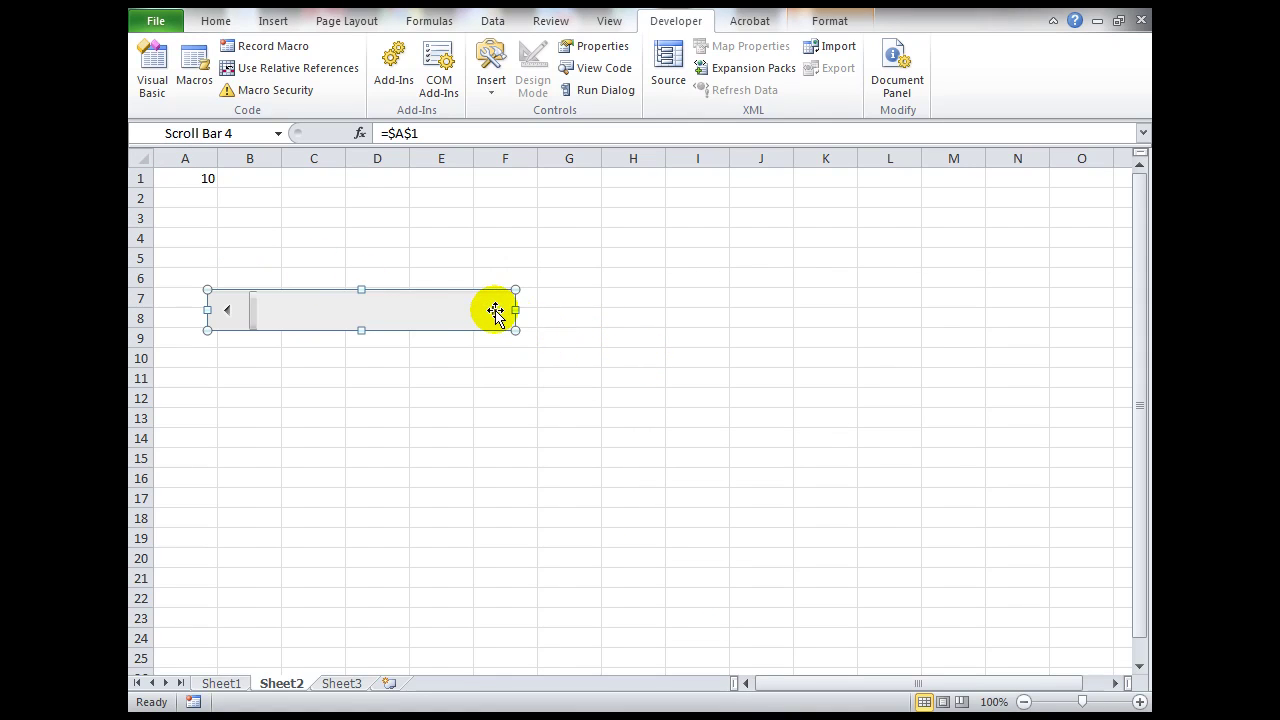
- Step A1 up to 60 with the scroll bar's right arrow, then down to 30
{"action": "left_click", "coordinate": [478, 417]}
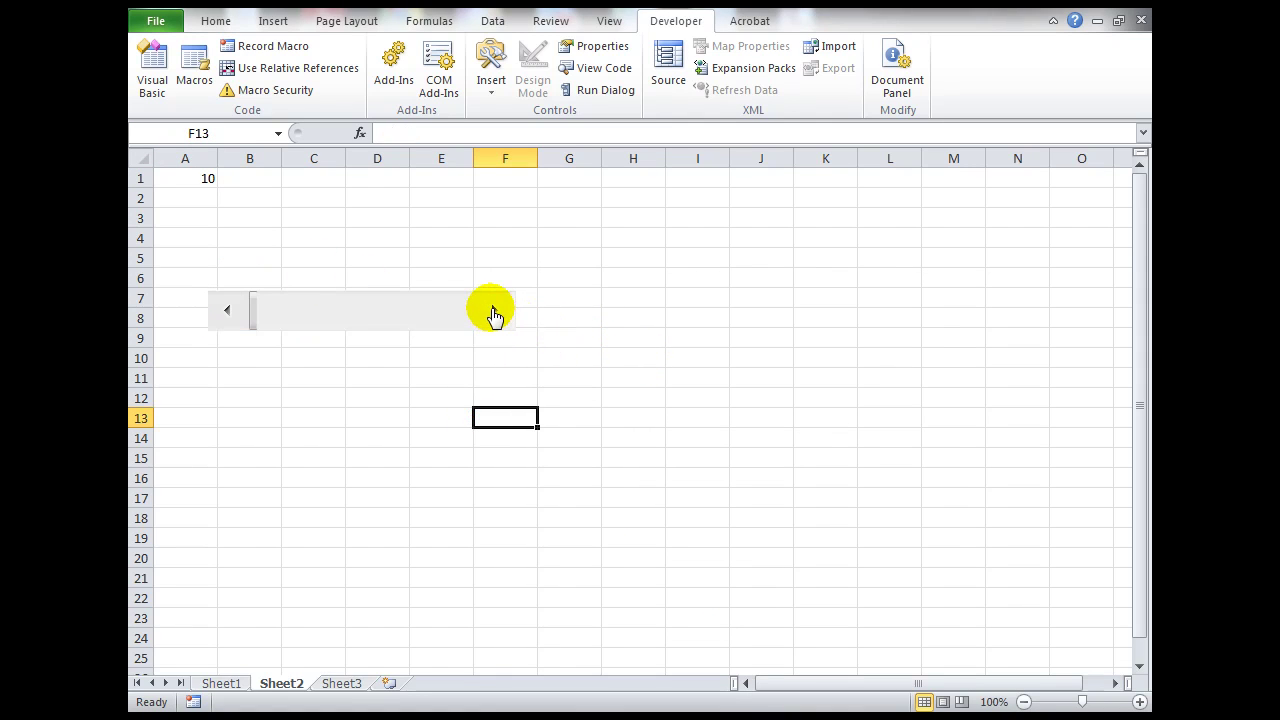
{"action": "left_click", "coordinate": [493, 312]}
{"action": "left_click", "coordinate": [493, 312]}
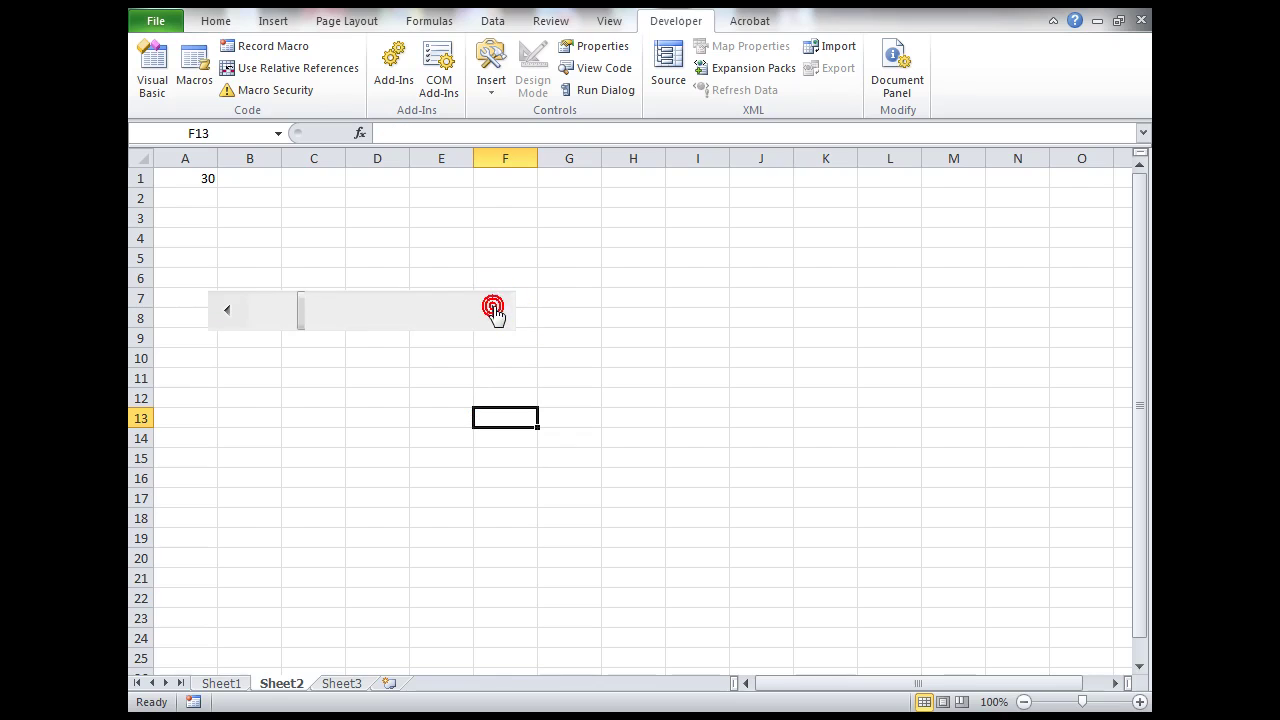
{"action": "left_click", "coordinate": [494, 312]}
{"action": "left_click", "coordinate": [494, 312]}
{"action": "left_click", "coordinate": [494, 312]}
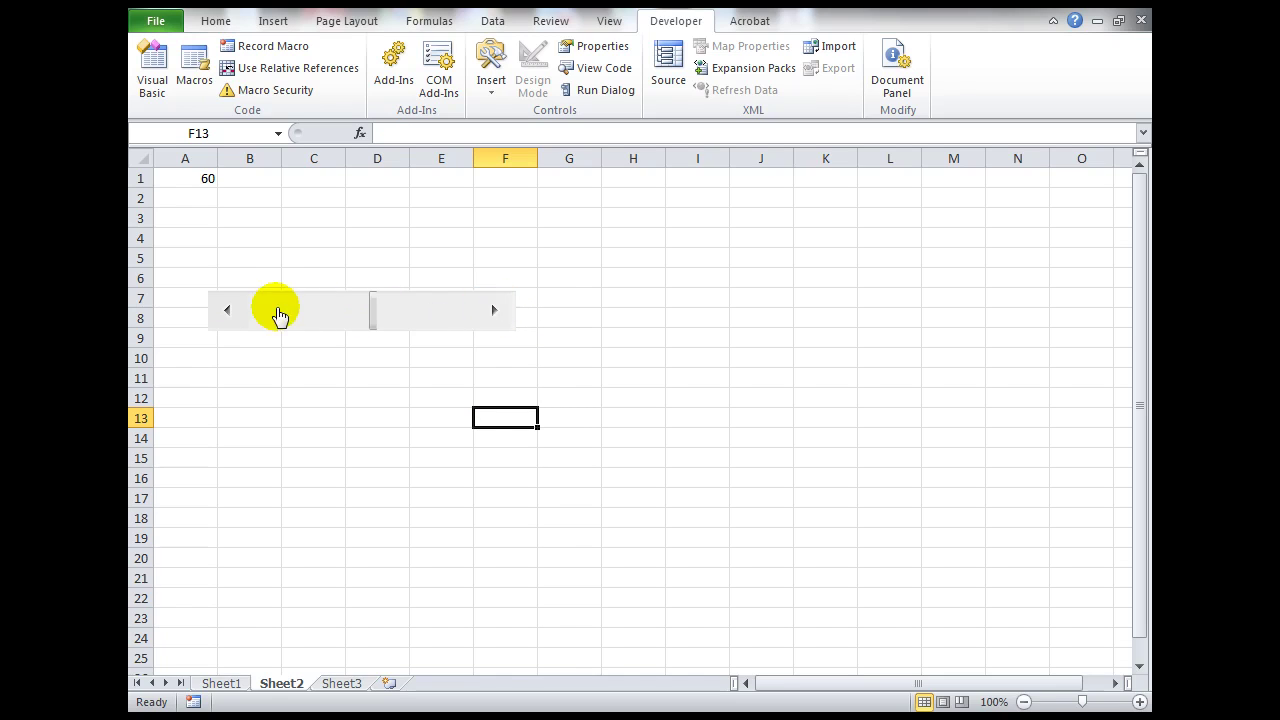
{"action": "left_click", "coordinate": [224, 312]}
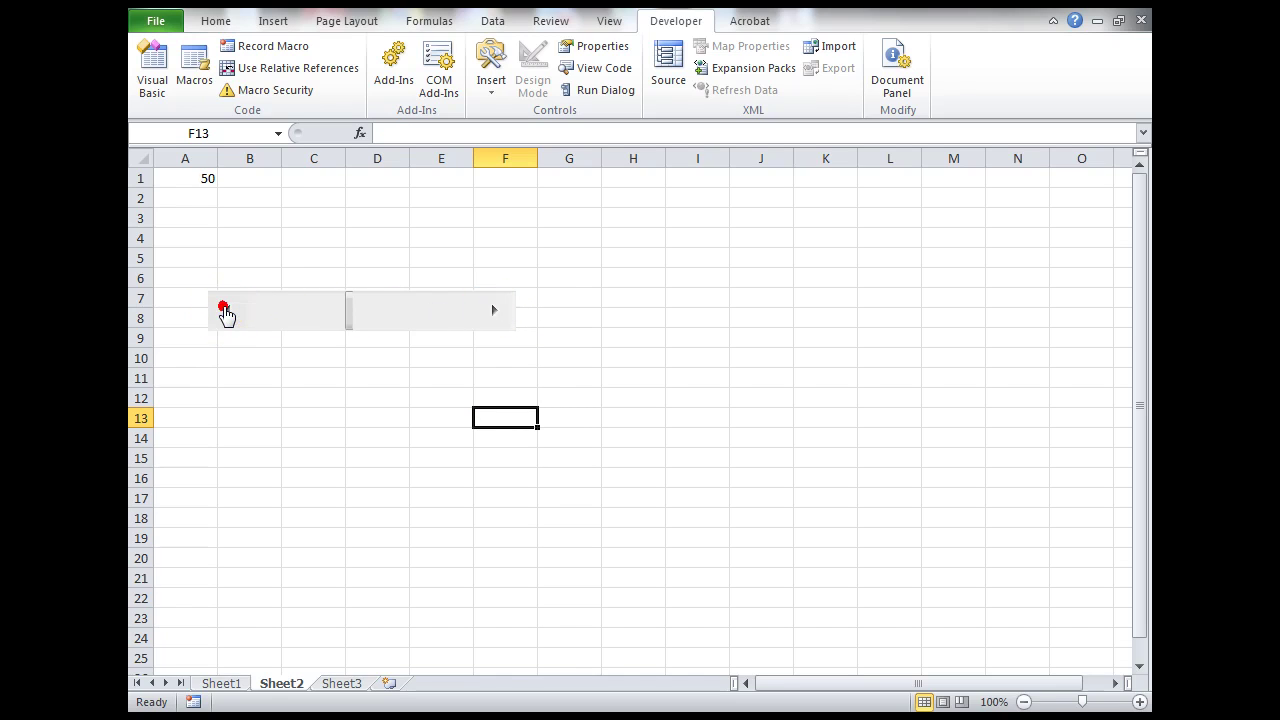
{"action": "left_click", "coordinate": [224, 312]}
{"action": "left_click", "coordinate": [224, 312]}
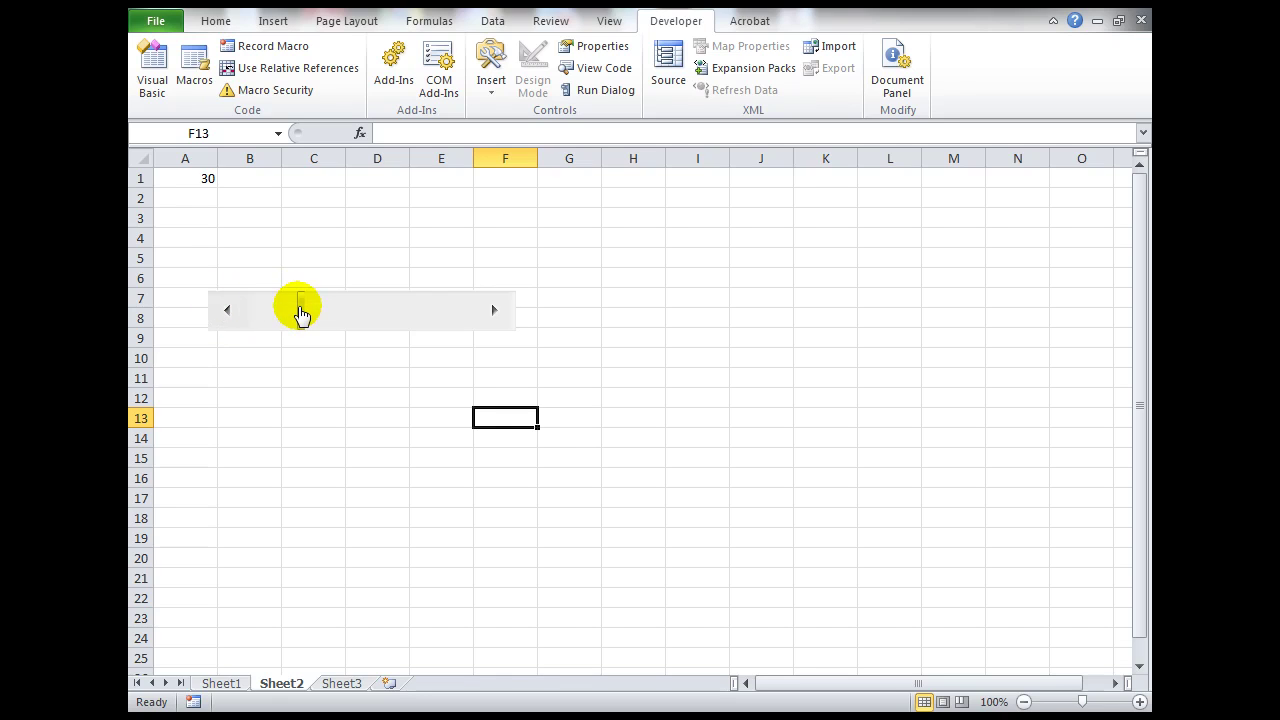
- Drag the slider to raise A1, step it up to 98, then back to 88
{"action": "left_click_drag", "start_coordinate": [298, 308], "coordinate": [443, 323]}
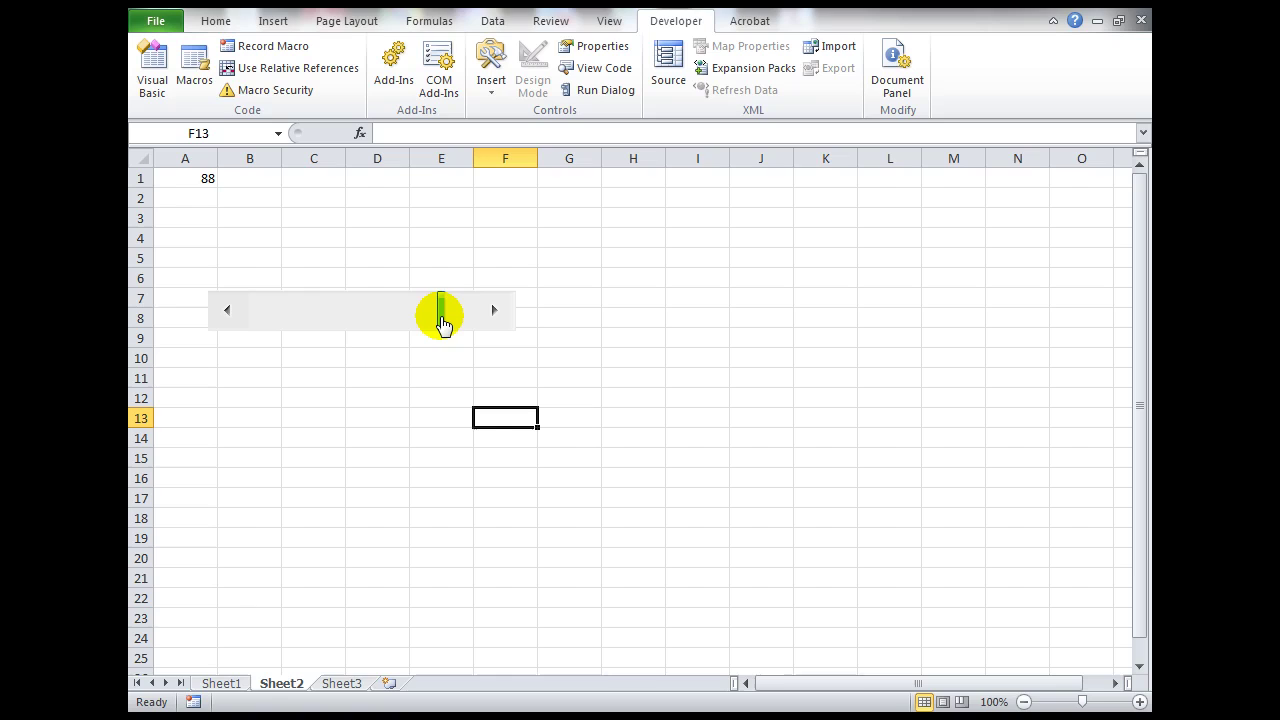
{"action": "left_click", "coordinate": [493, 311]}
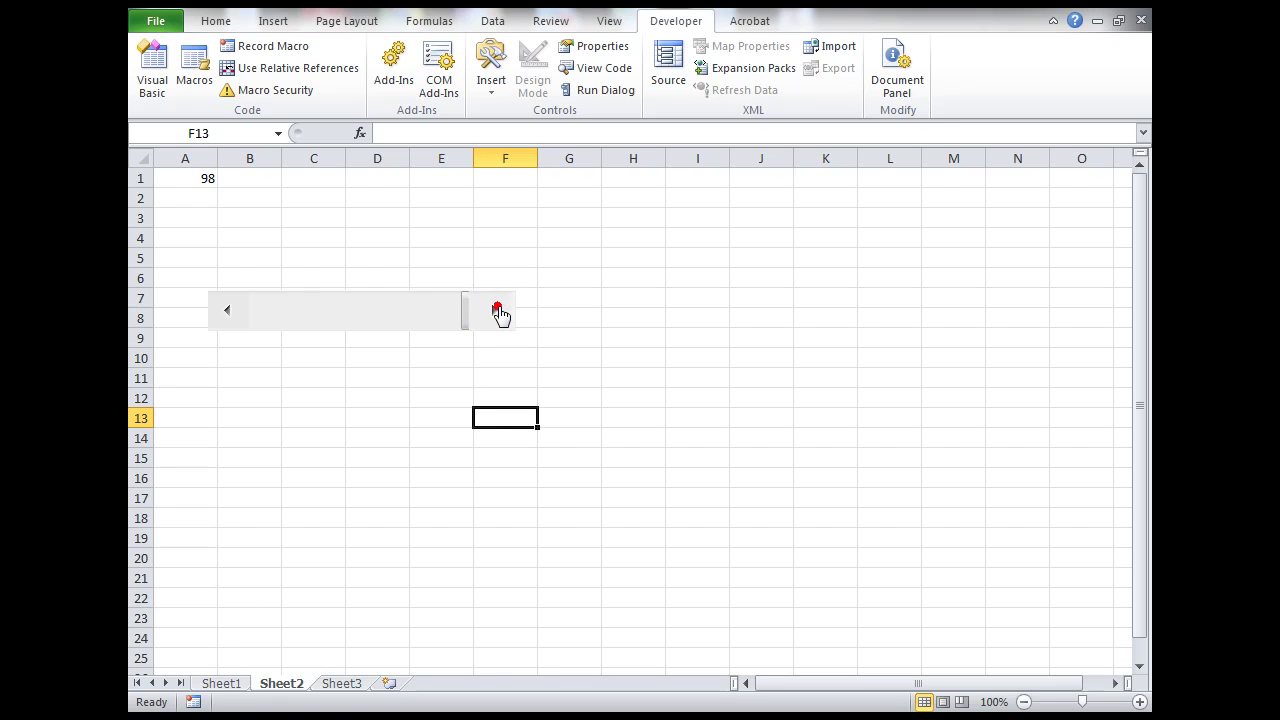
{"action": "left_click", "coordinate": [229, 311]}
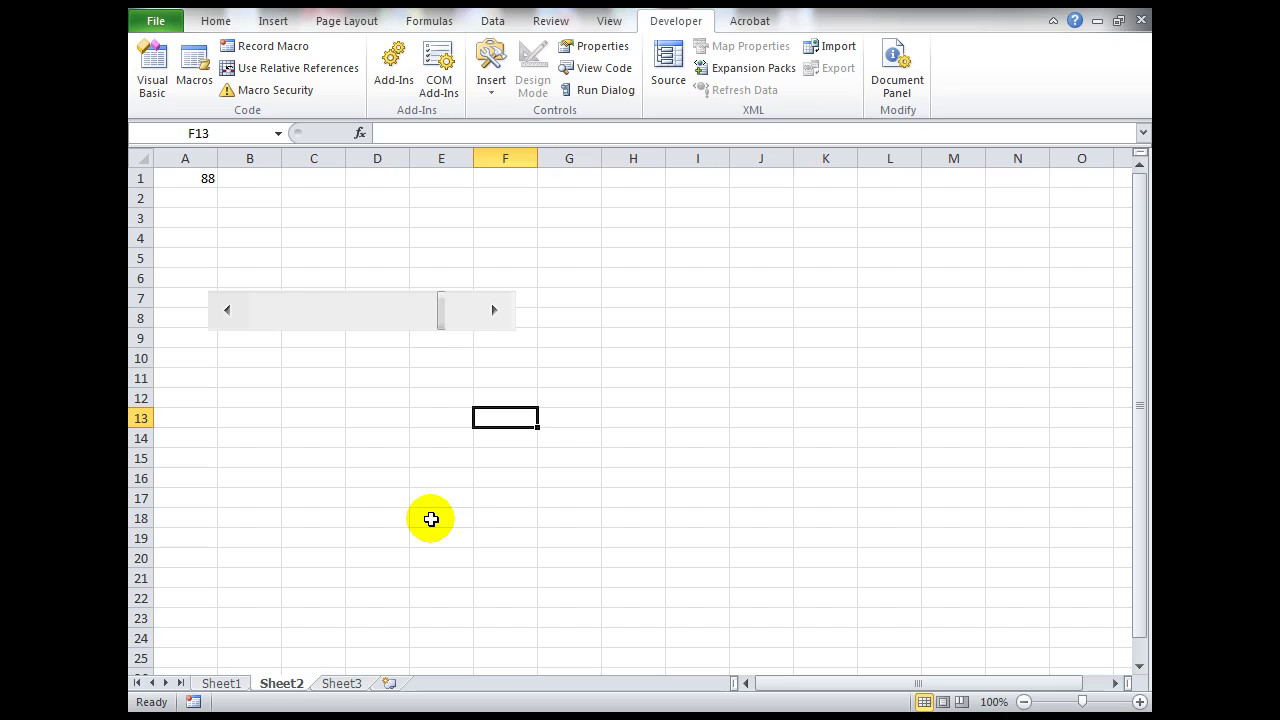
- Switch to Sheet1 and read the notes on the salesperson table's commented cells
{"action": "left_click", "coordinate": [221, 684]}
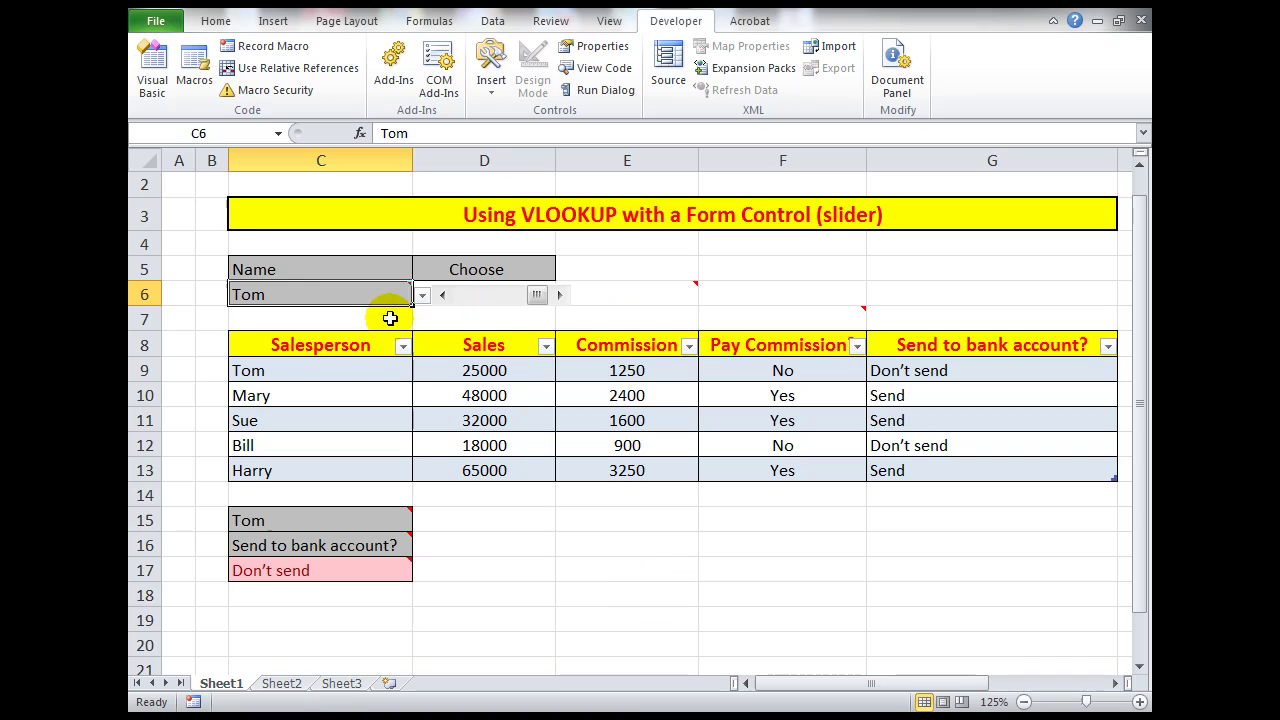
{"action": "mouse_move", "coordinate": [362, 291]}
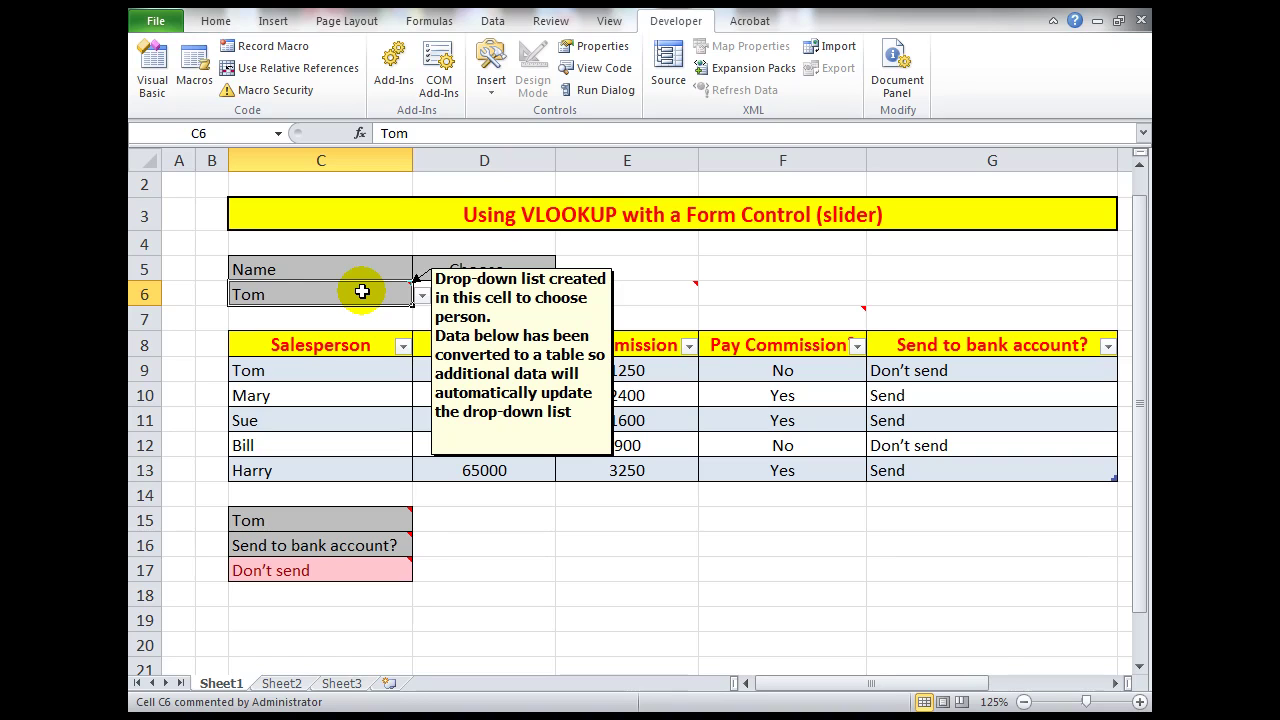
{"action": "mouse_move", "coordinate": [656, 292]}
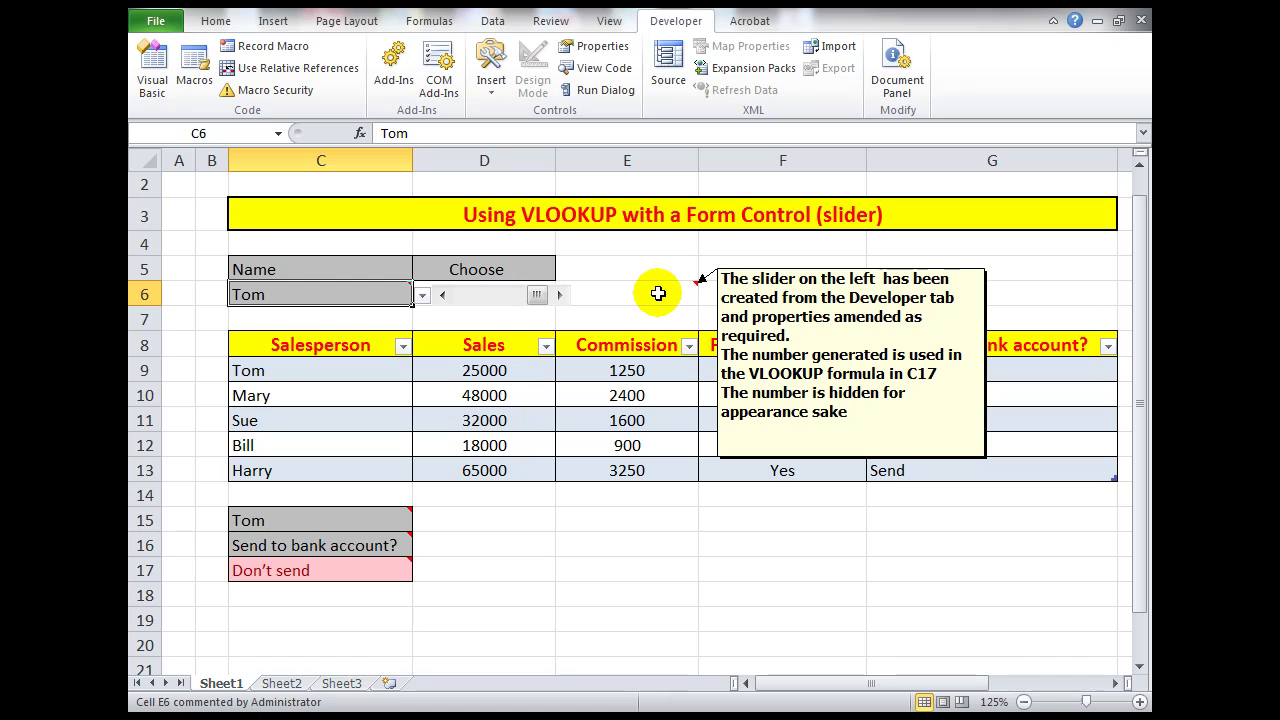
{"action": "right_click", "coordinate": [480, 294]}
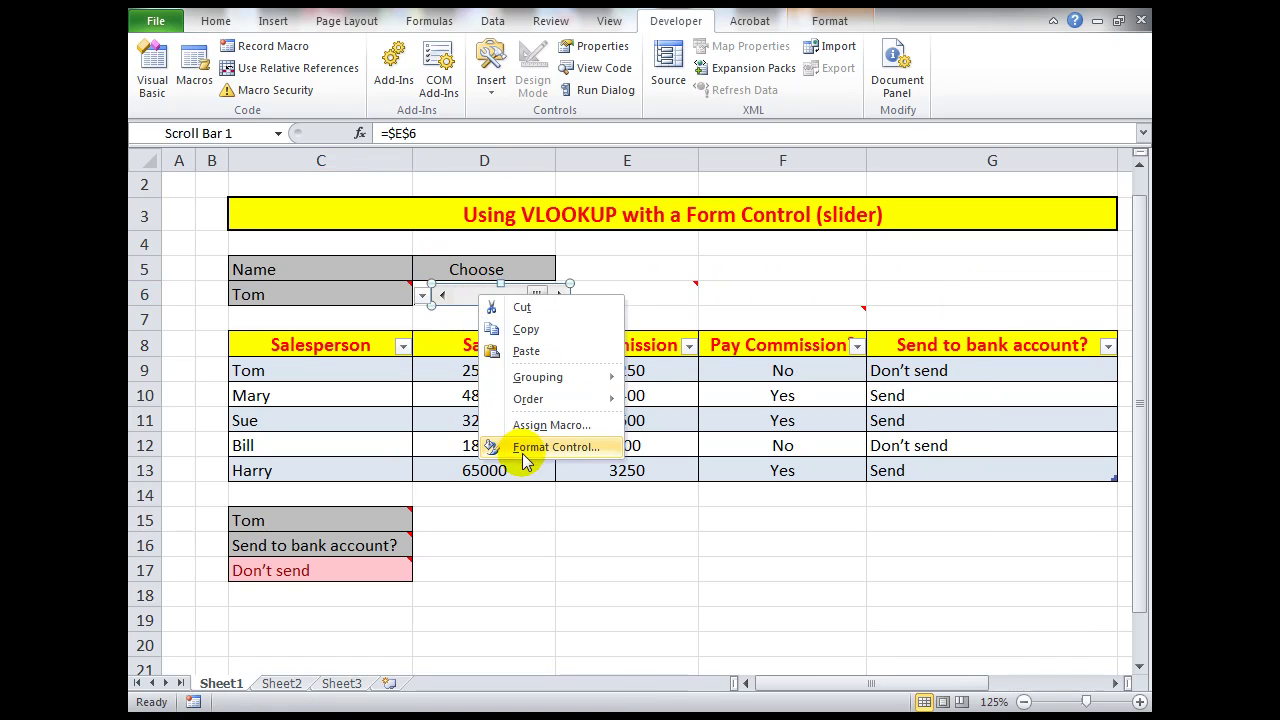
{"action": "left_click", "coordinate": [524, 458]}
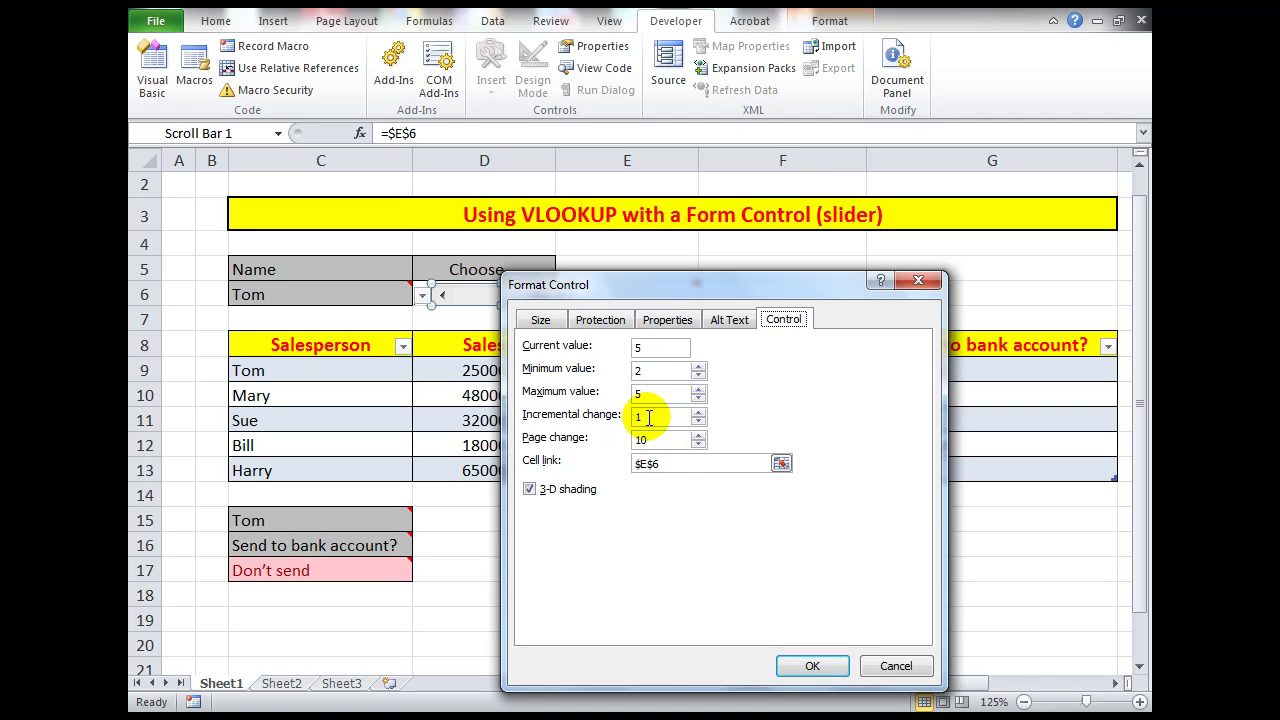
{"action": "left_click", "coordinate": [817, 670]}
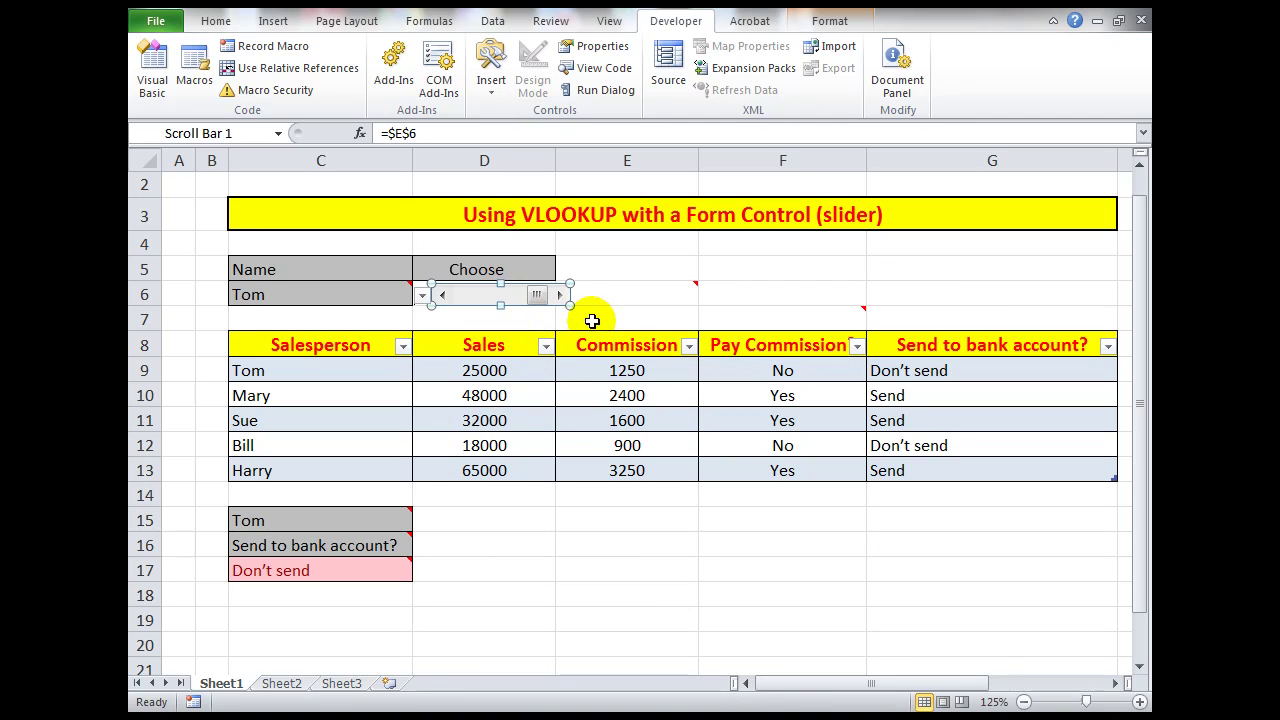
{"action": "mouse_move", "coordinate": [785, 320]}
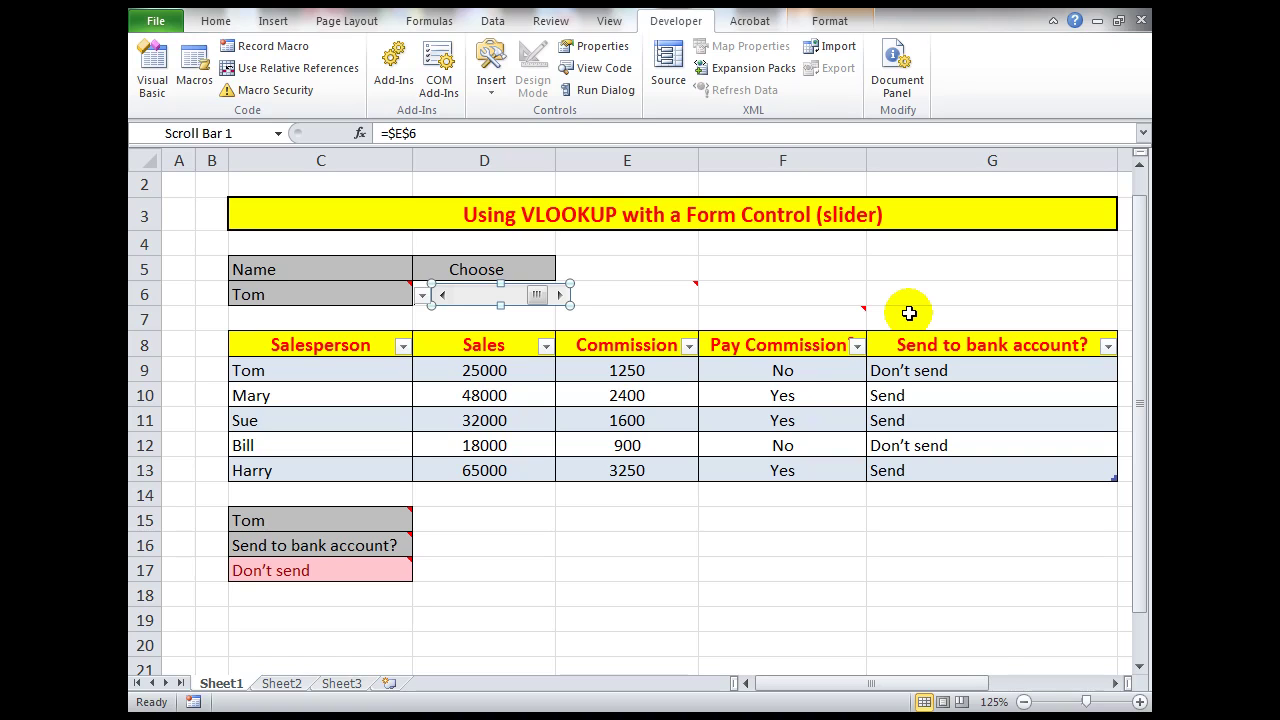
{"action": "mouse_move", "coordinate": [331, 571]}
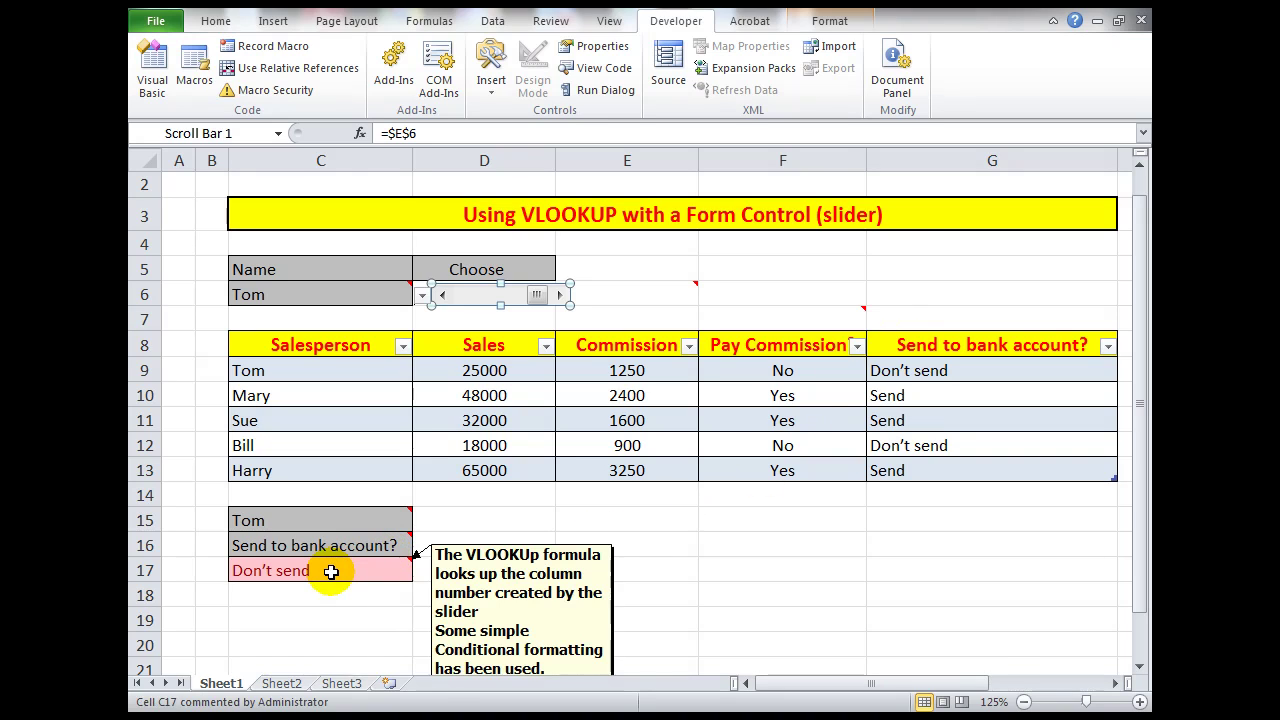
{"action": "left_click", "coordinate": [638, 294]}
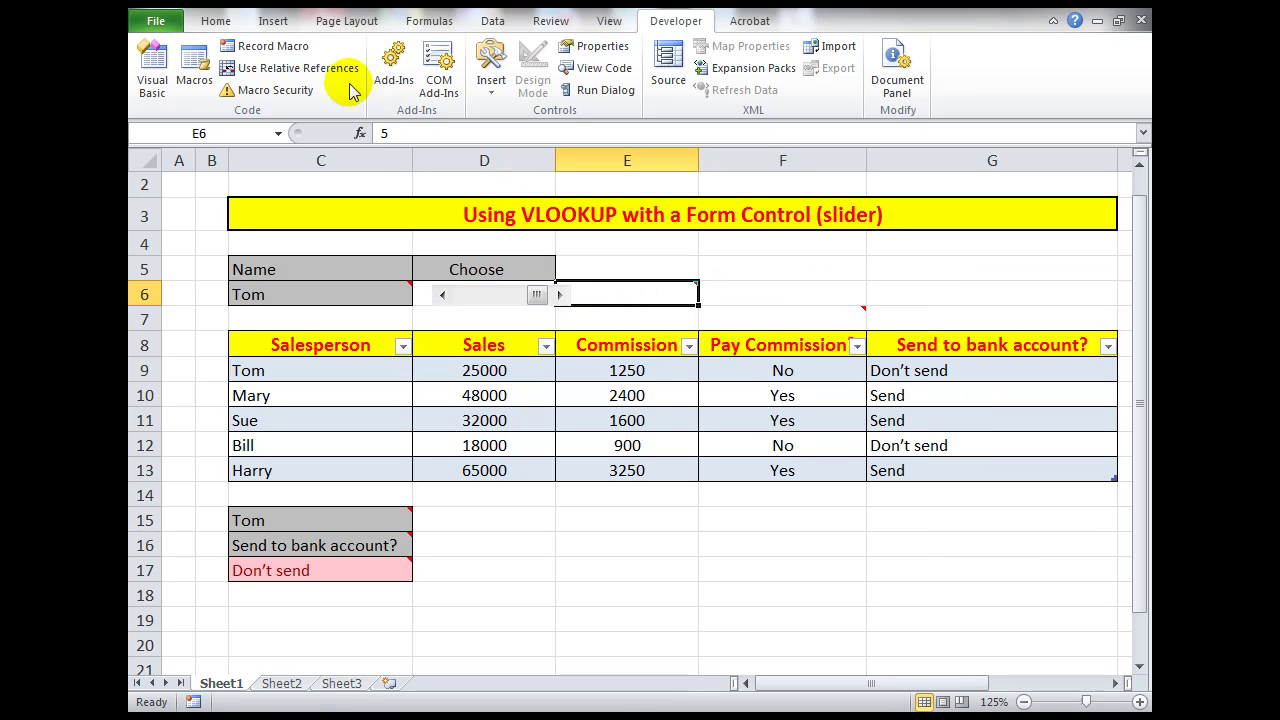
- Keep E6's value hidden by confirming its custom number format in Format Cells
{"action": "left_click", "coordinate": [215, 25]}
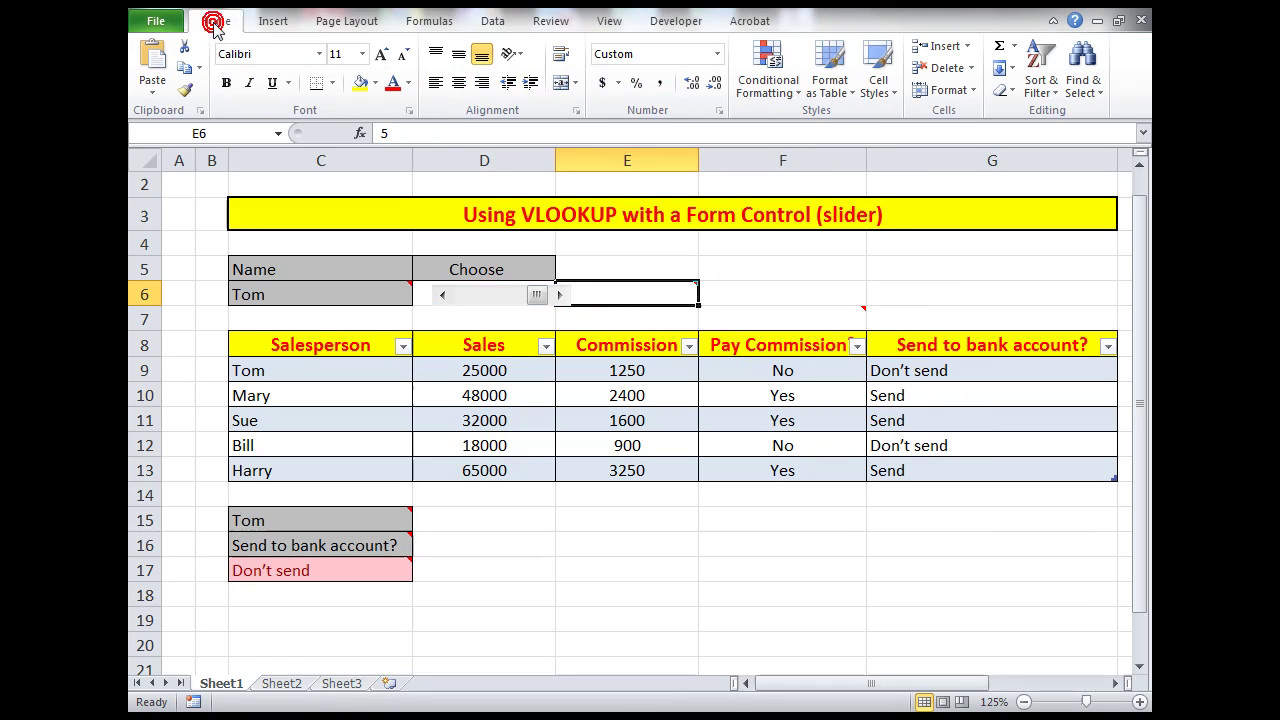
{"action": "left_click", "coordinate": [718, 110]}
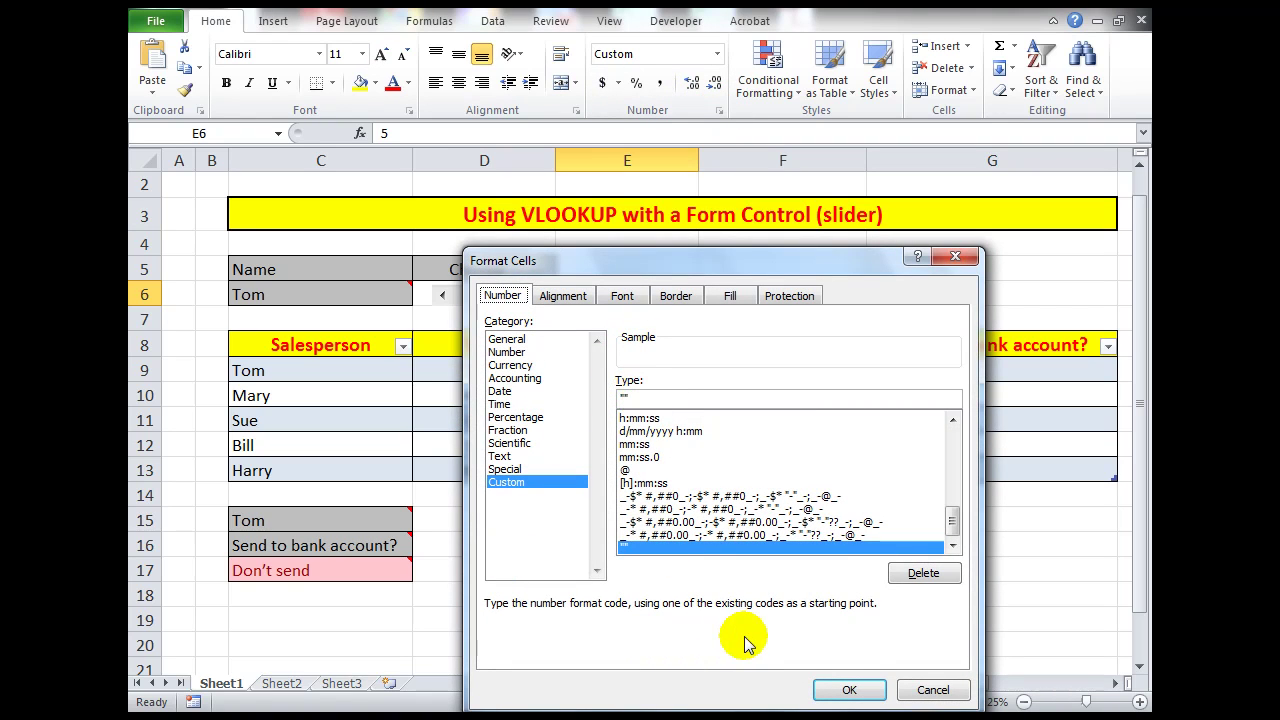
{"action": "left_click", "coordinate": [848, 690]}
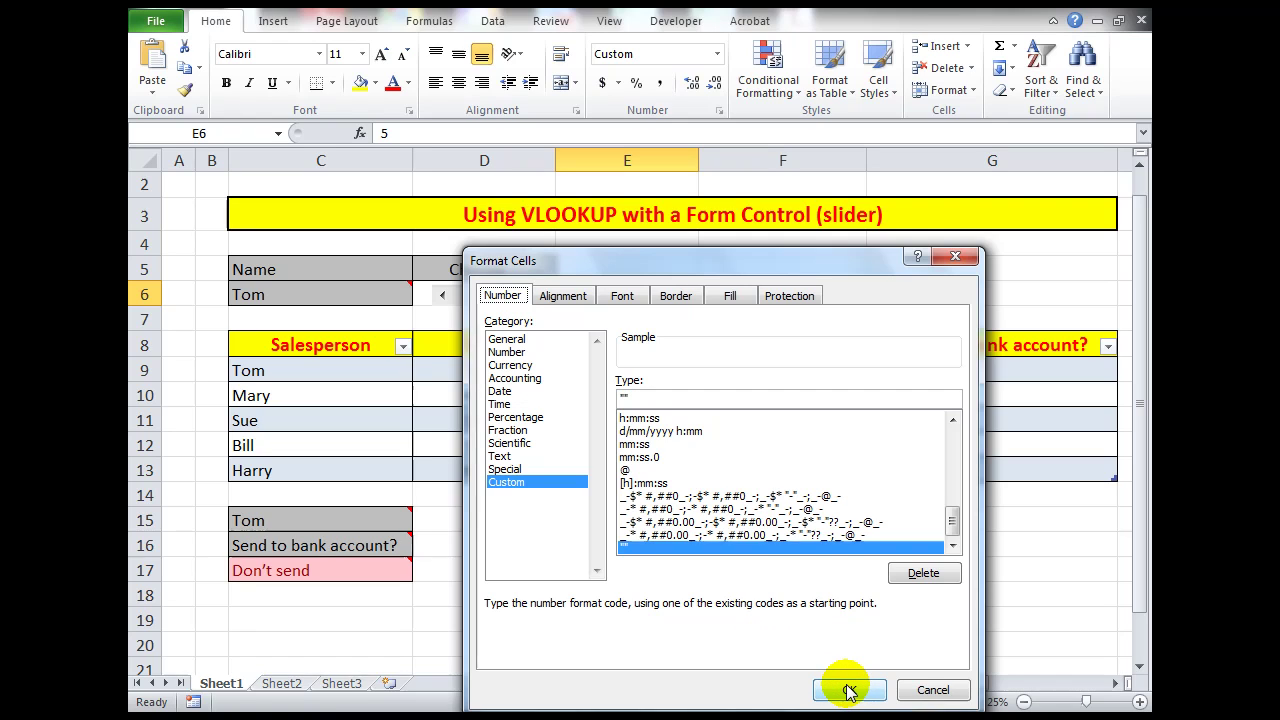
{"action": "left_click", "coordinate": [848, 690]}
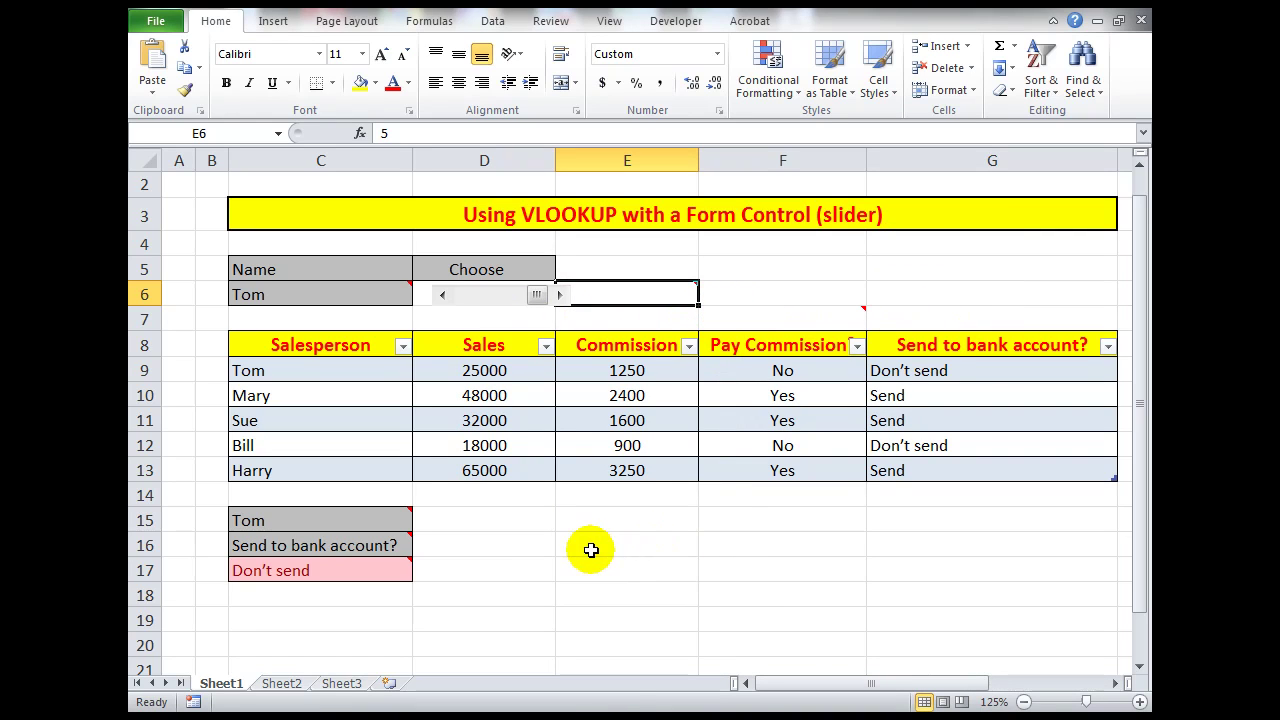
- Pick Mary from C6's drop-down so C15 shows Mary and C17 reads Send
{"action": "mouse_move", "coordinate": [326, 518]}
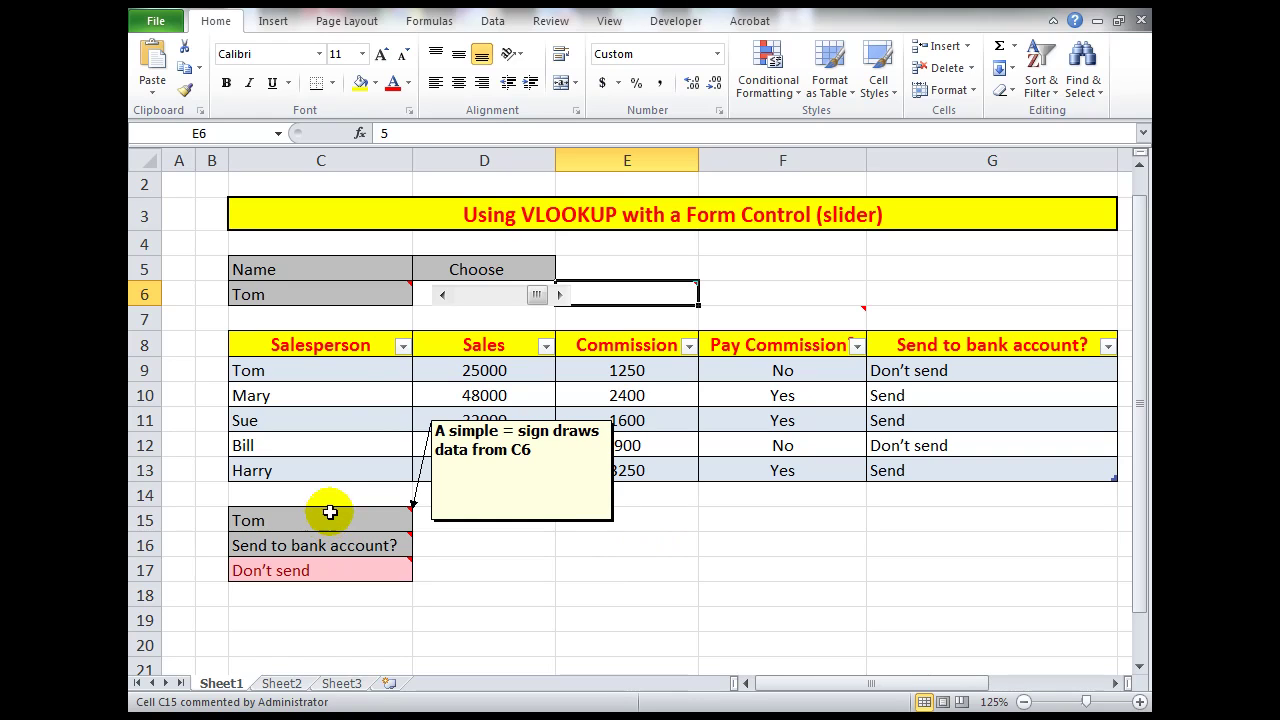
{"action": "mouse_move", "coordinate": [325, 300]}
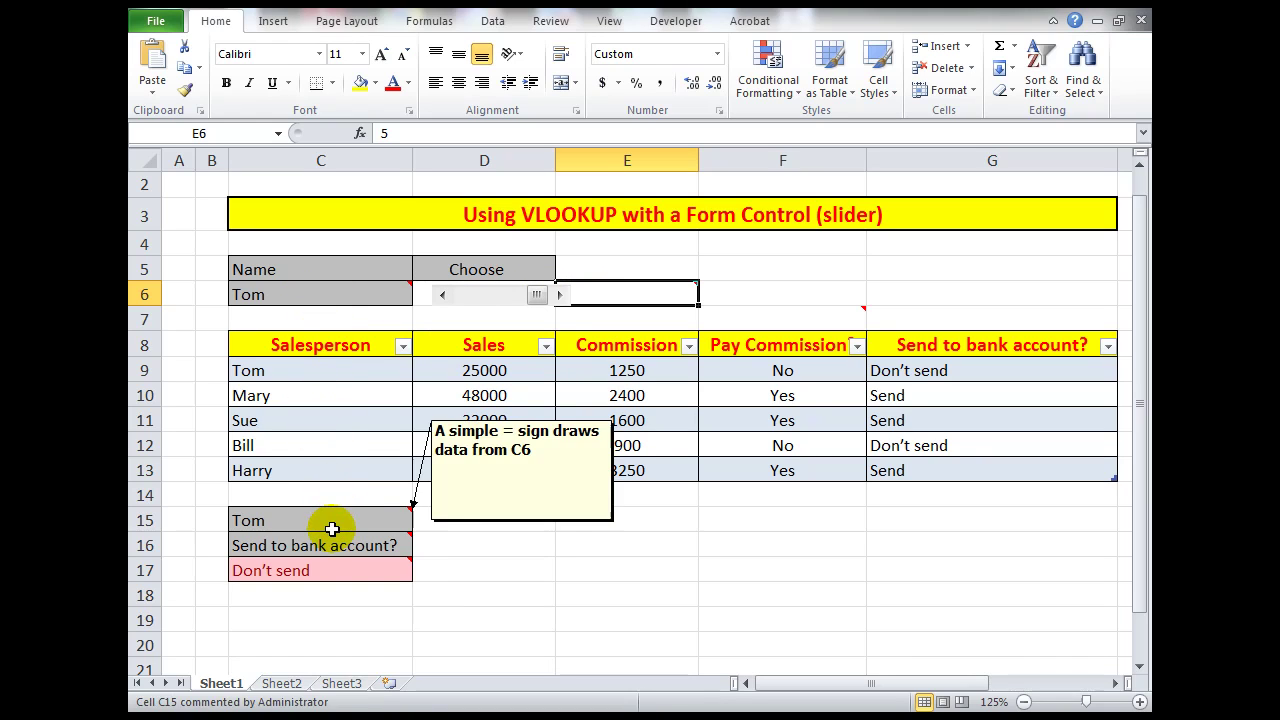
{"action": "left_click", "coordinate": [420, 293]}
{"action": "left_click", "coordinate": [400, 292]}
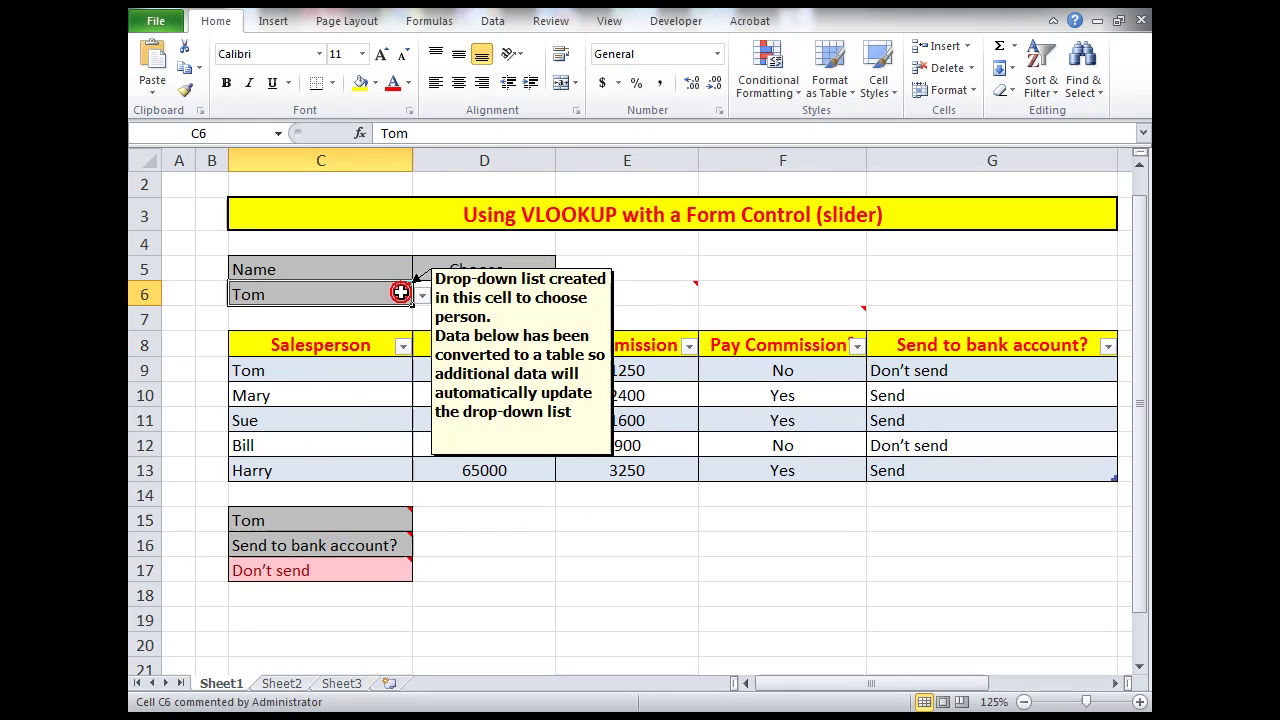
{"action": "left_click", "coordinate": [423, 295]}
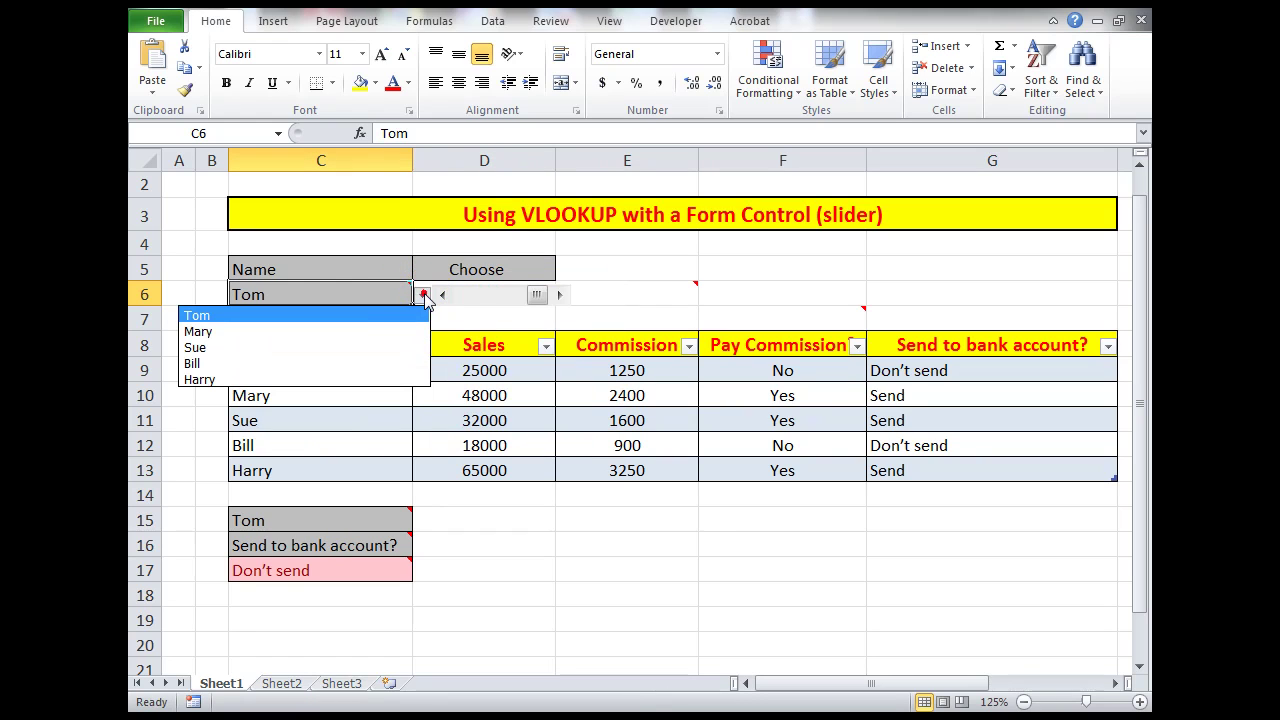
{"action": "left_click", "coordinate": [307, 326]}
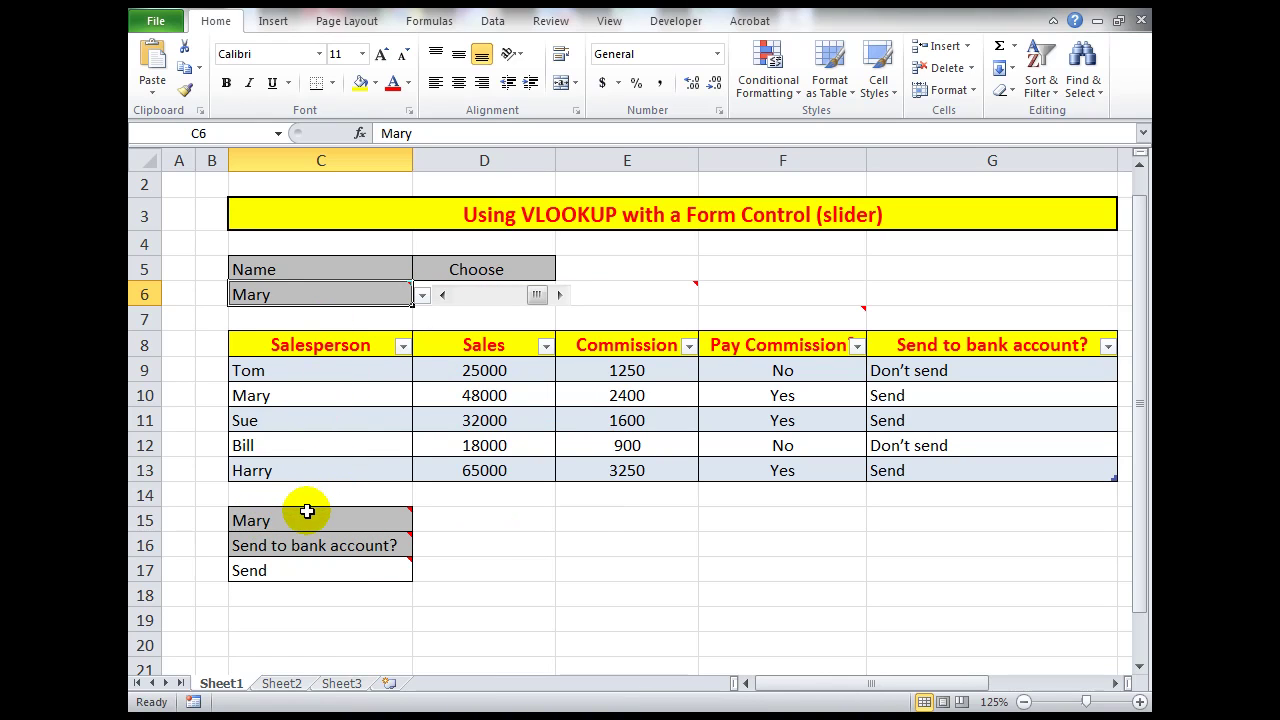
{"action": "mouse_move", "coordinate": [347, 545]}
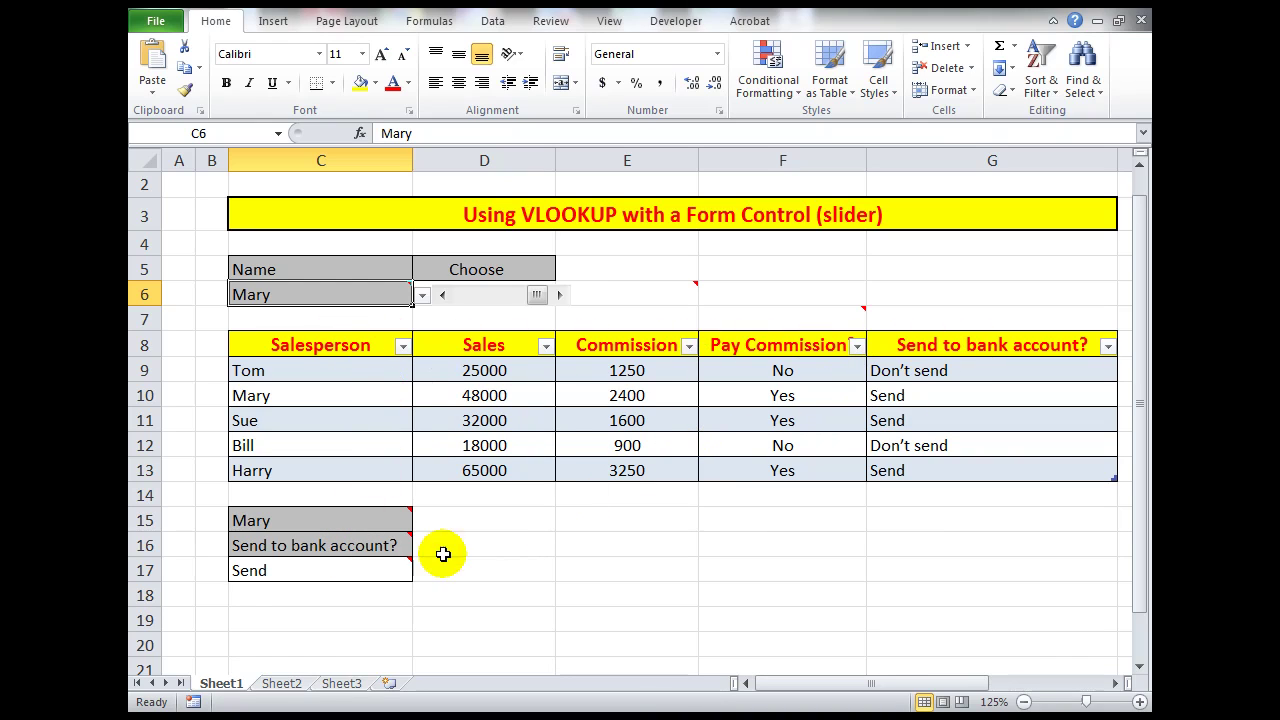
{"action": "left_click", "coordinate": [353, 545]}
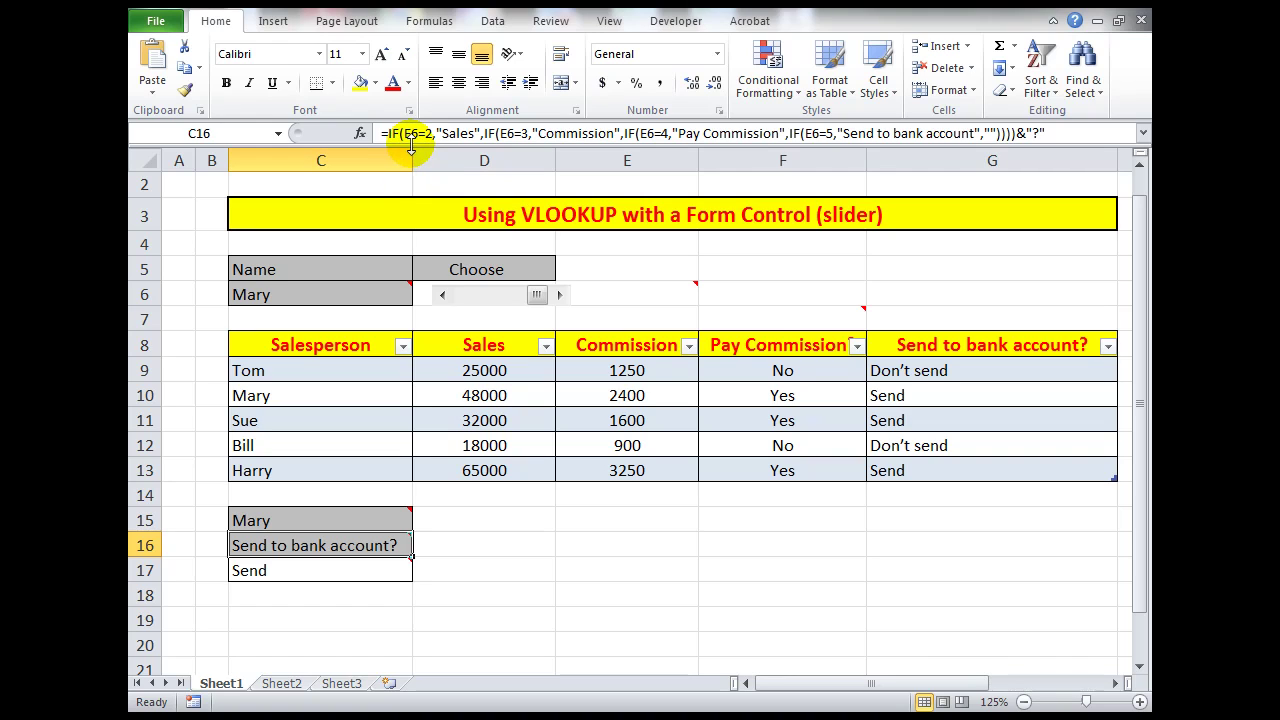
{"action": "mouse_move", "coordinate": [607, 292]}
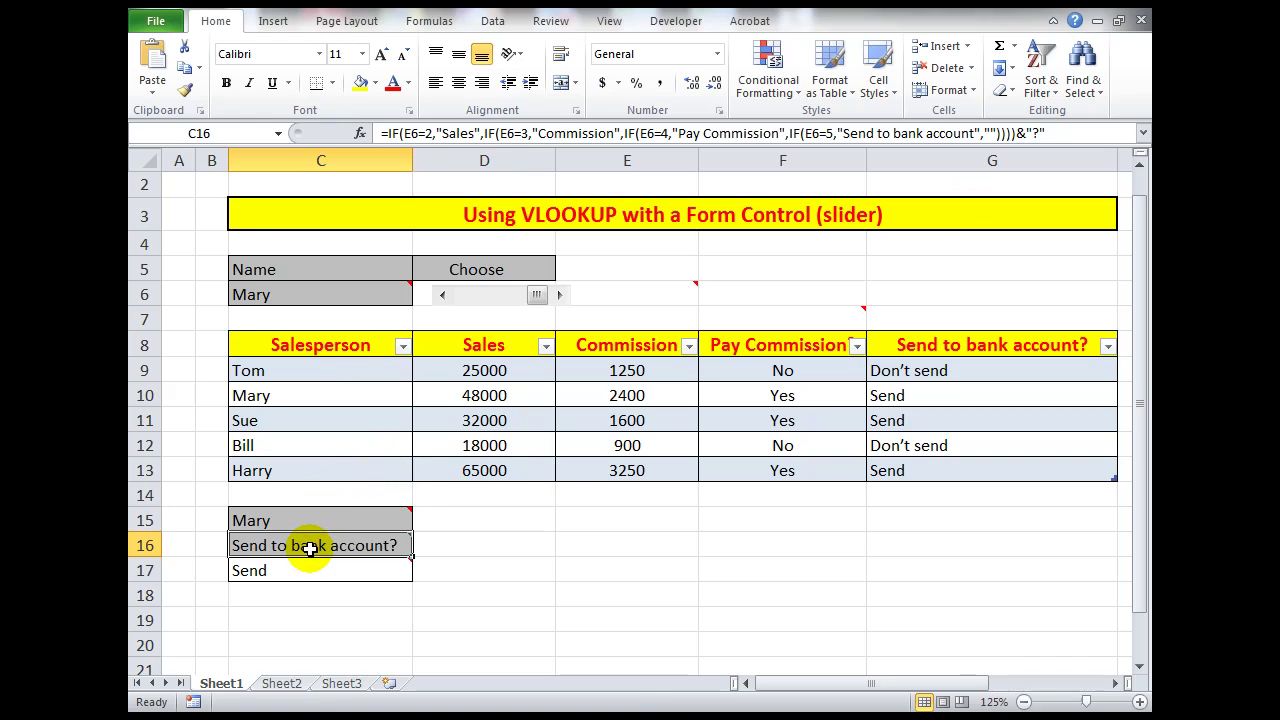
{"action": "mouse_move", "coordinate": [310, 548]}
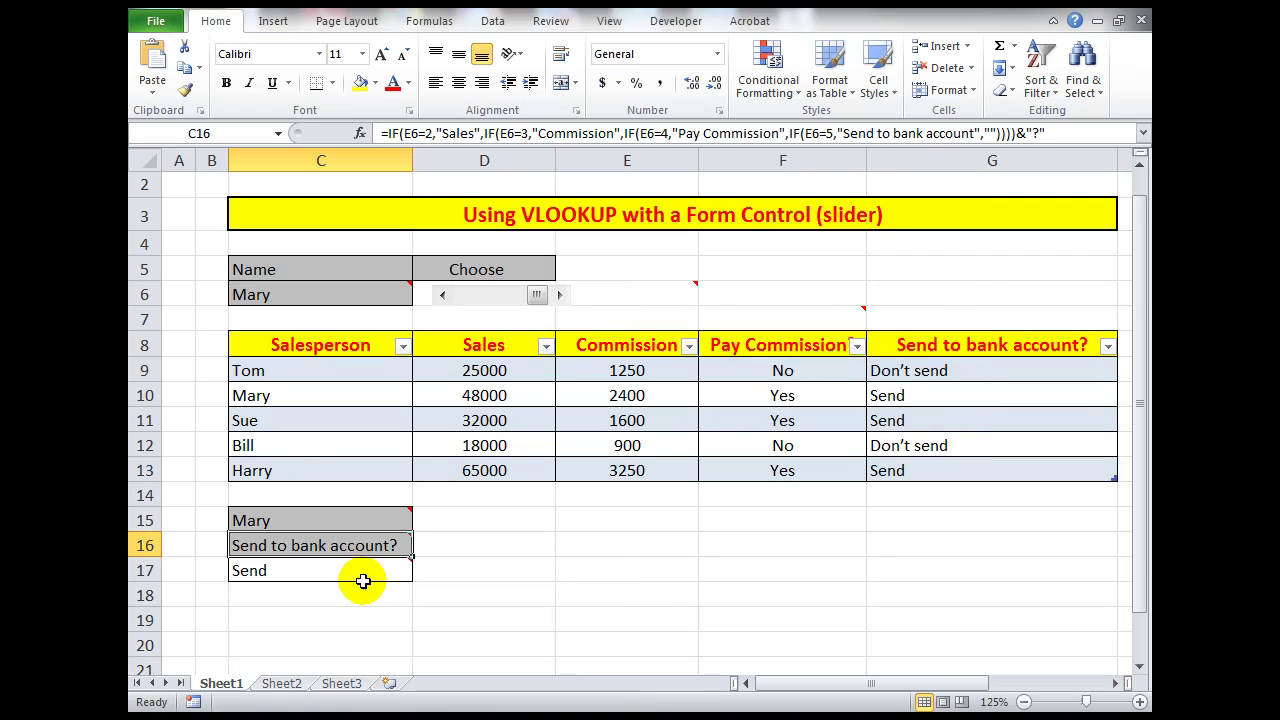
{"action": "mouse_move", "coordinate": [354, 572]}
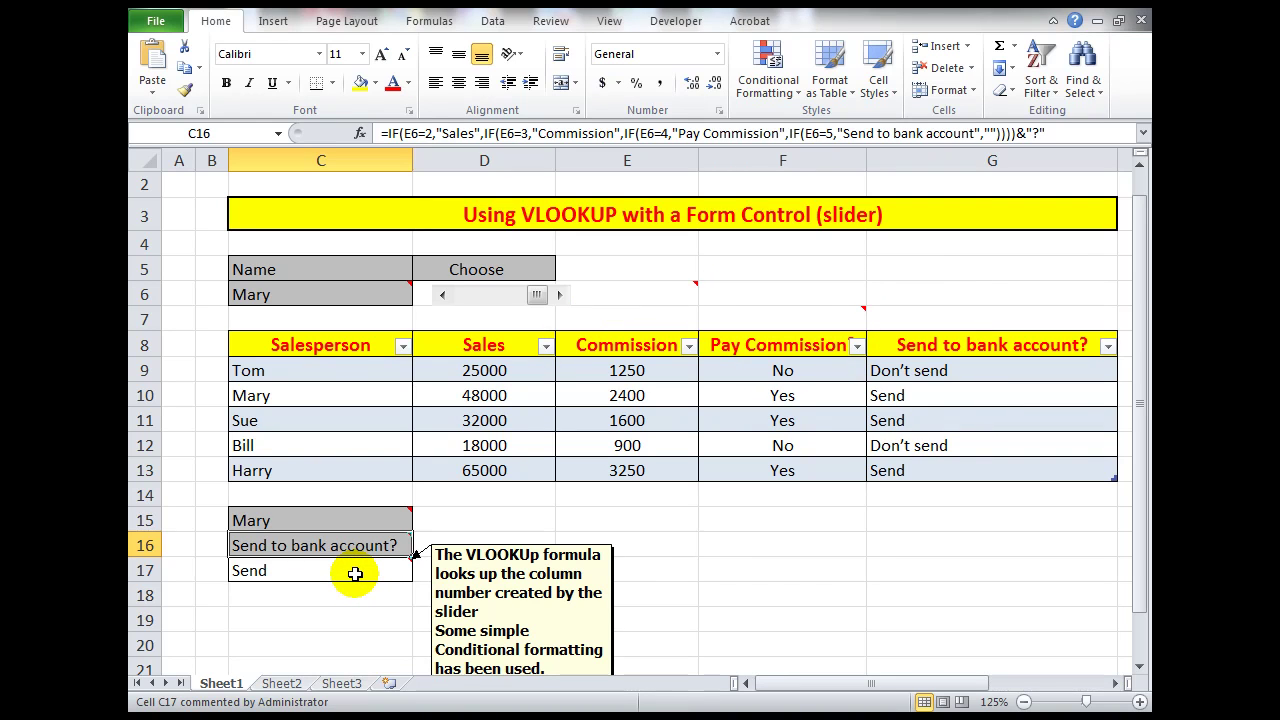
{"action": "left_click", "coordinate": [354, 572]}
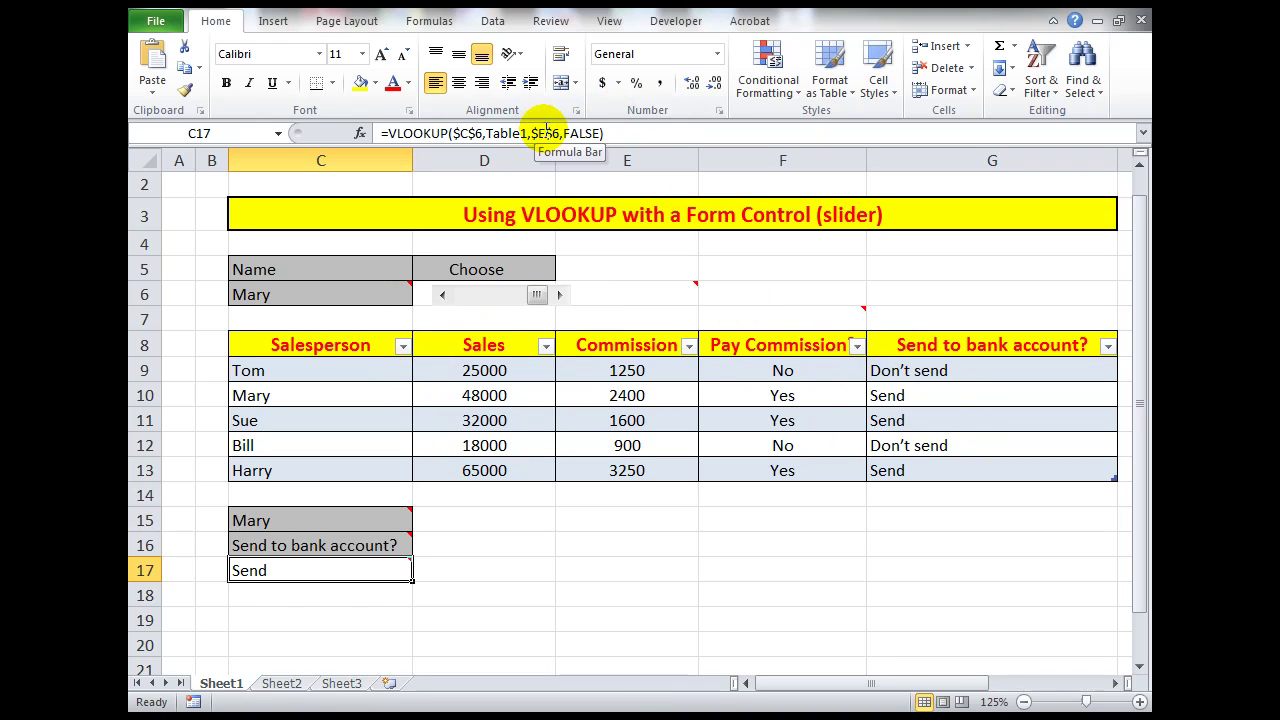
{"action": "mouse_move", "coordinate": [620, 292]}
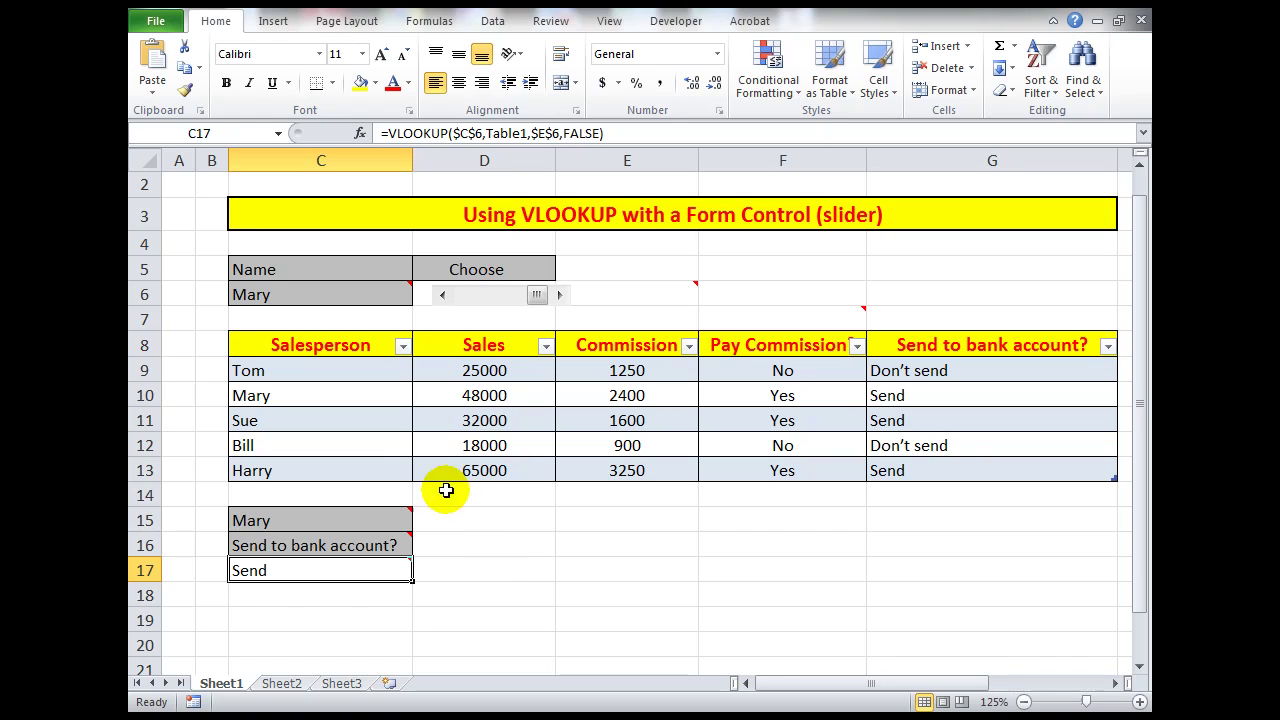
- Choose Bill from the salesperson name drop-down in C6
{"action": "left_click", "coordinate": [368, 297]}
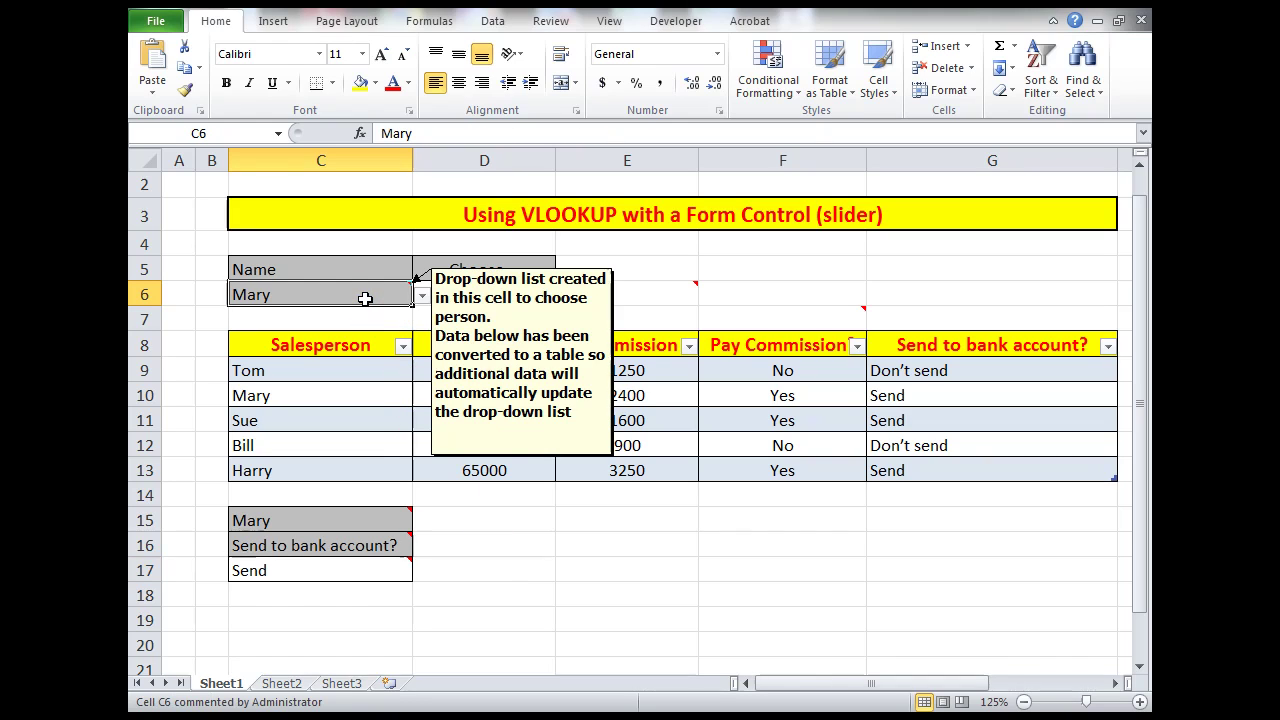
{"action": "left_click", "coordinate": [421, 297]}
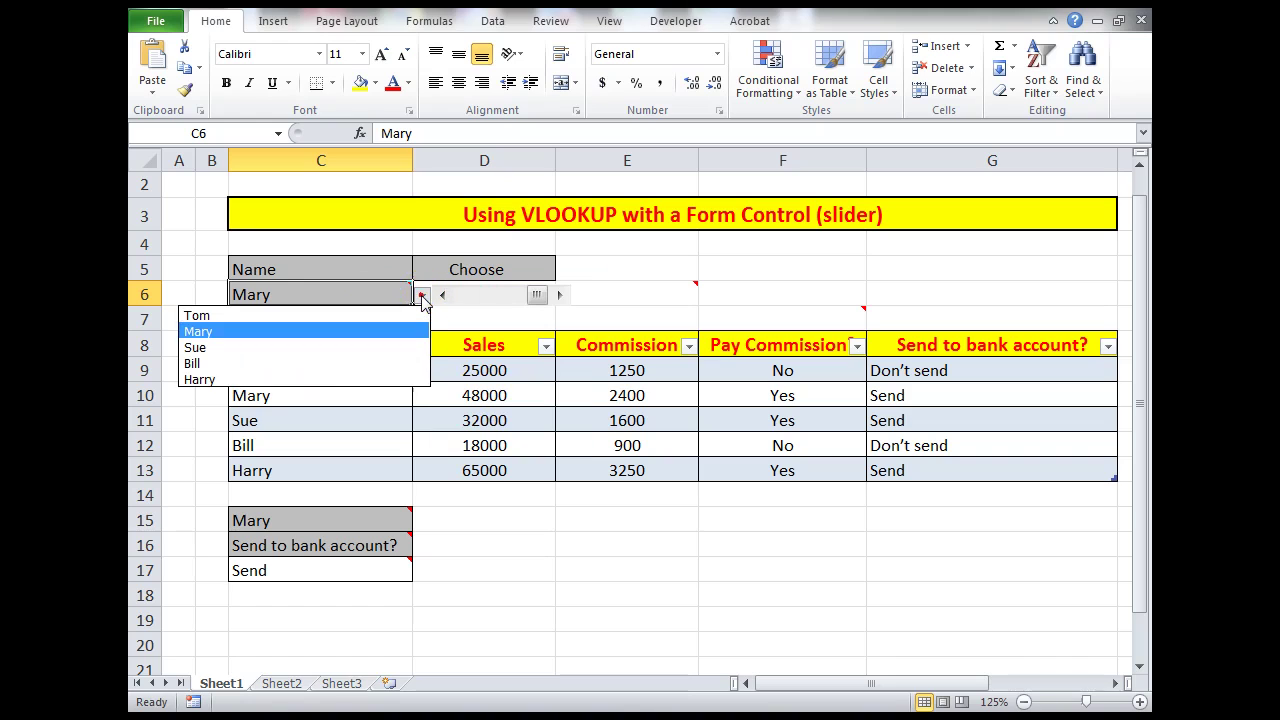
{"action": "left_click", "coordinate": [345, 363]}
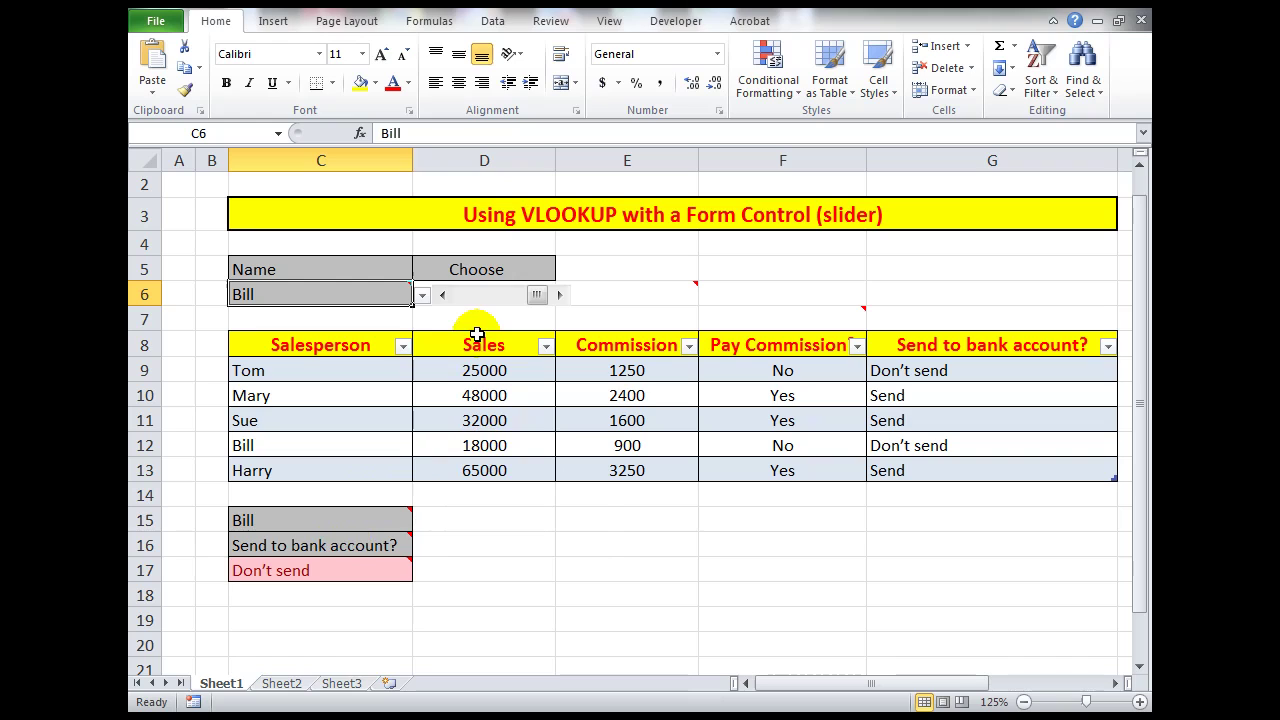
- Step the slider back to Bill's Sales, then forward through Commission to Send to bank account
{"action": "left_click", "coordinate": [440, 303]}
{"action": "left_click", "coordinate": [440, 303]}
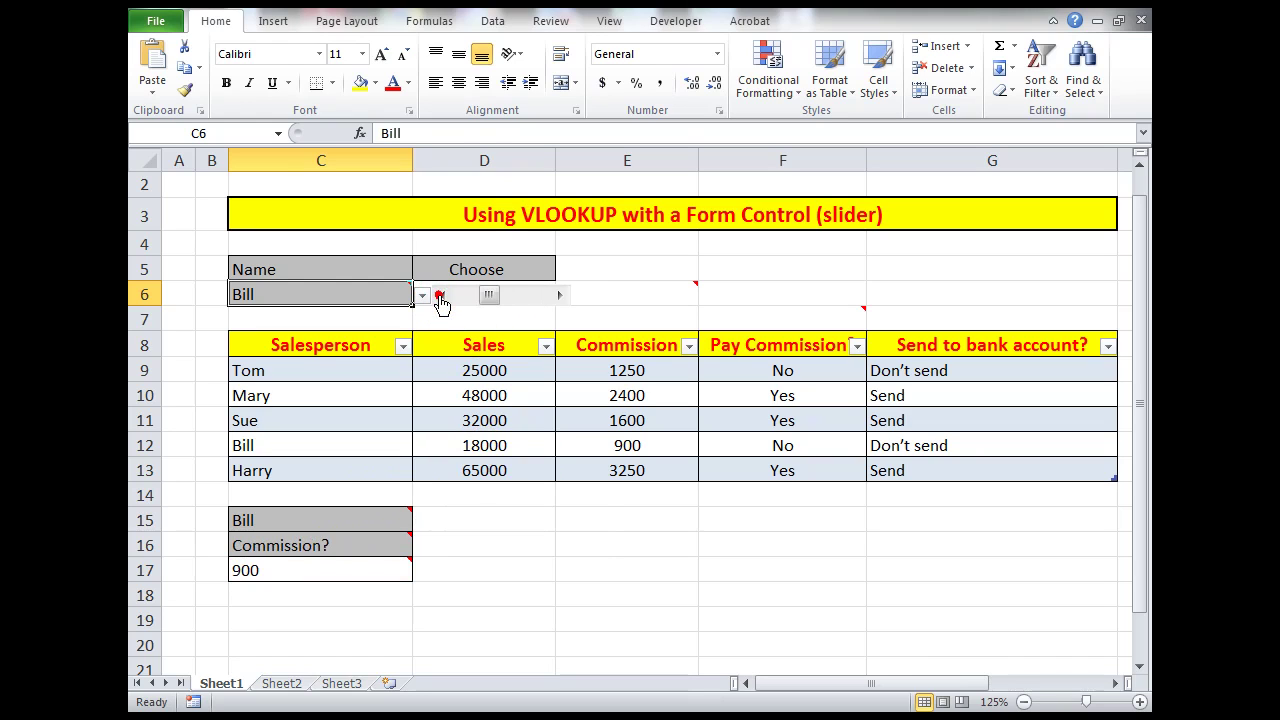
{"action": "left_click", "coordinate": [440, 303]}
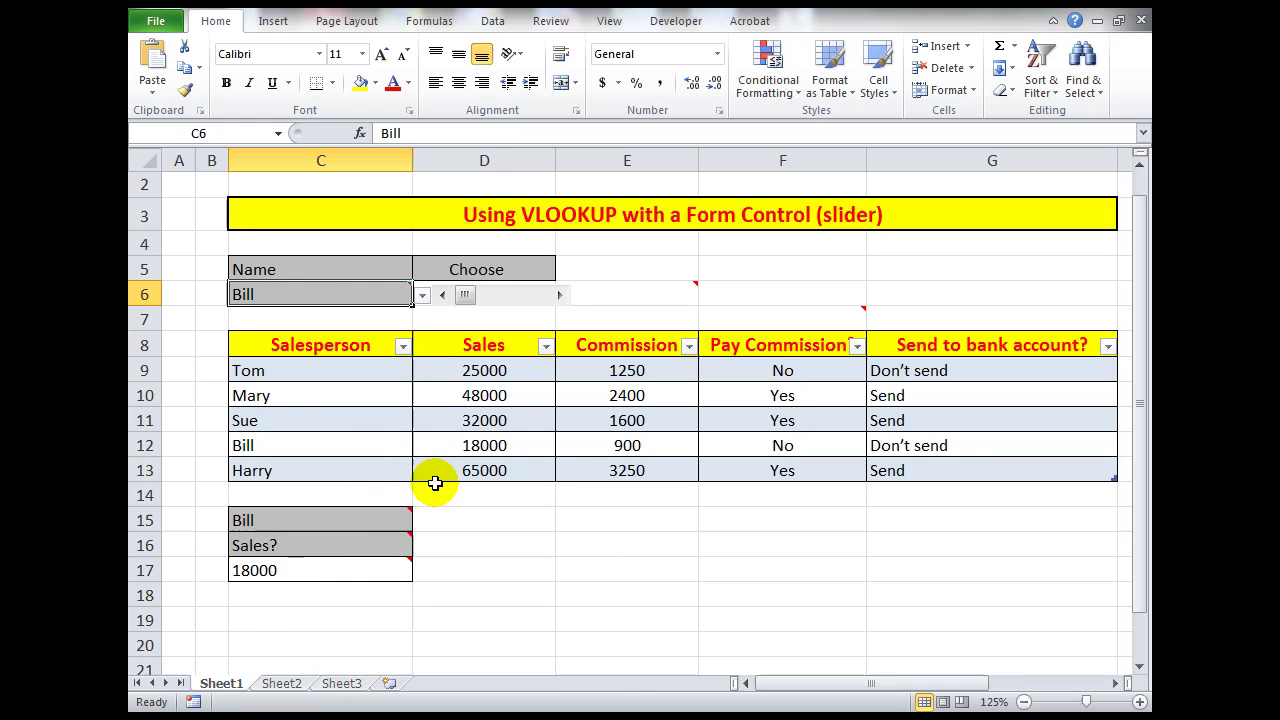
{"action": "mouse_move", "coordinate": [562, 305]}
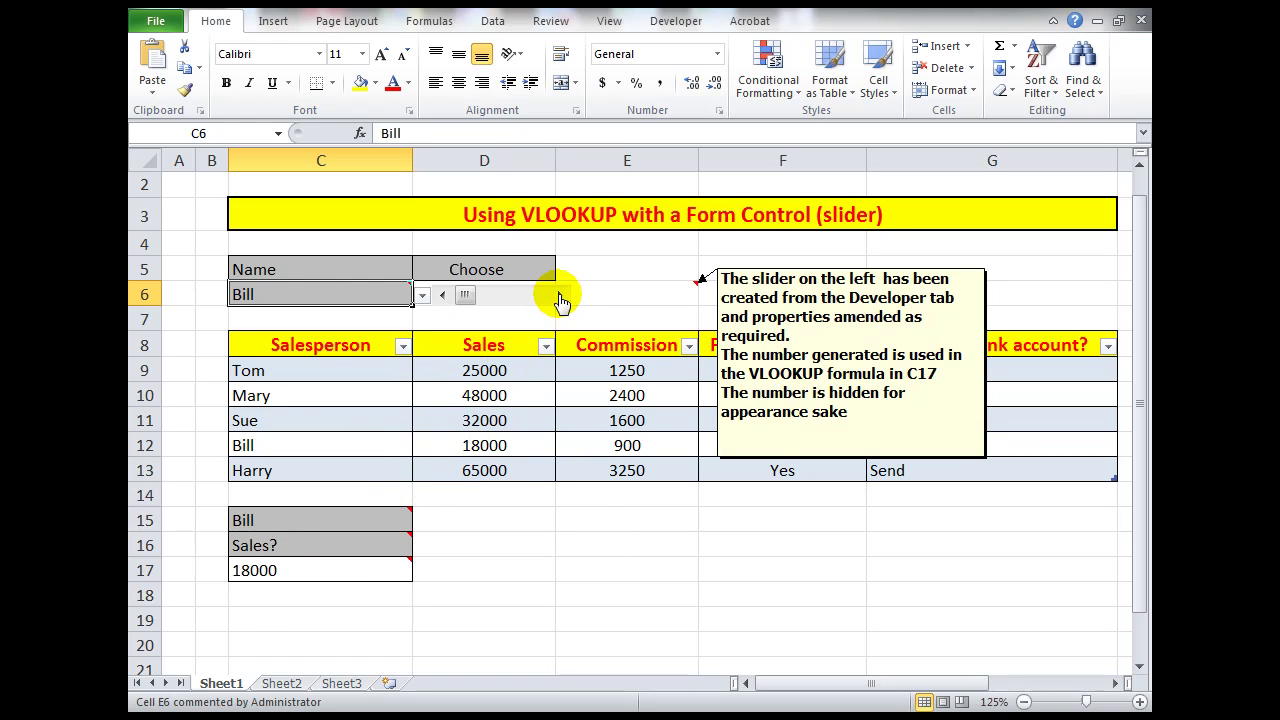
{"action": "left_click", "coordinate": [558, 295]}
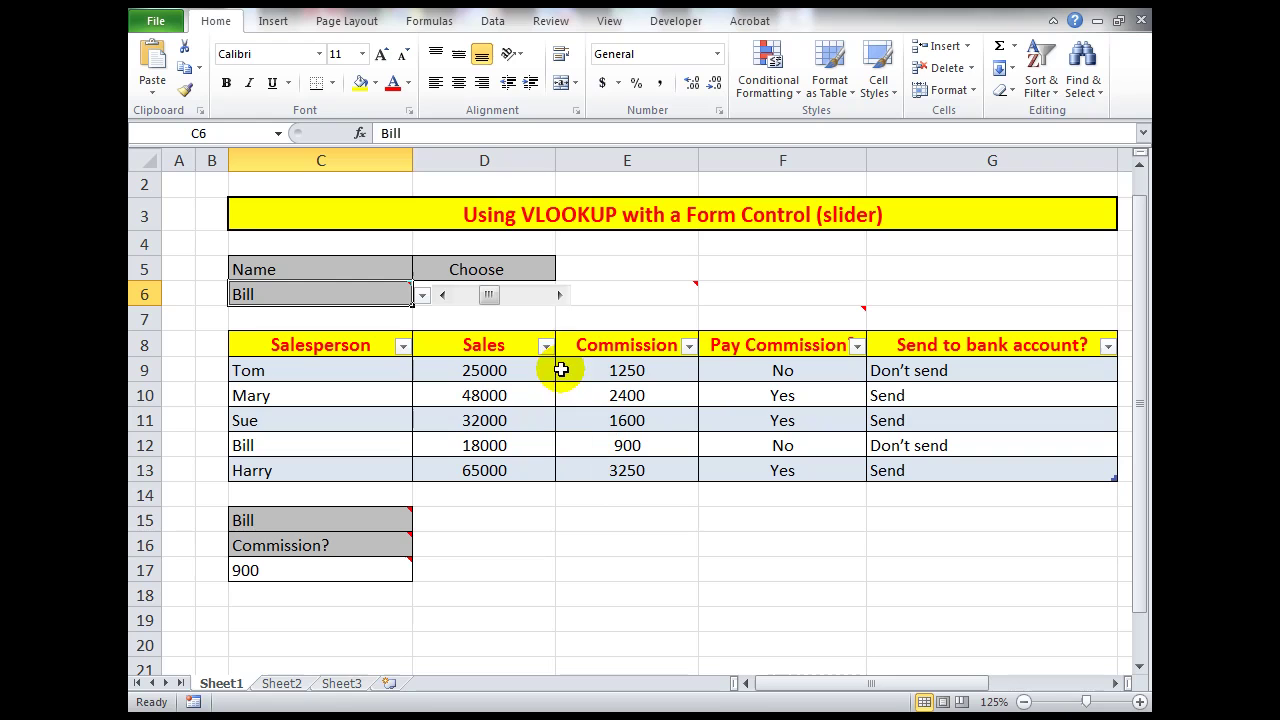
{"action": "left_click", "coordinate": [560, 295]}
{"action": "left_click", "coordinate": [560, 295]}
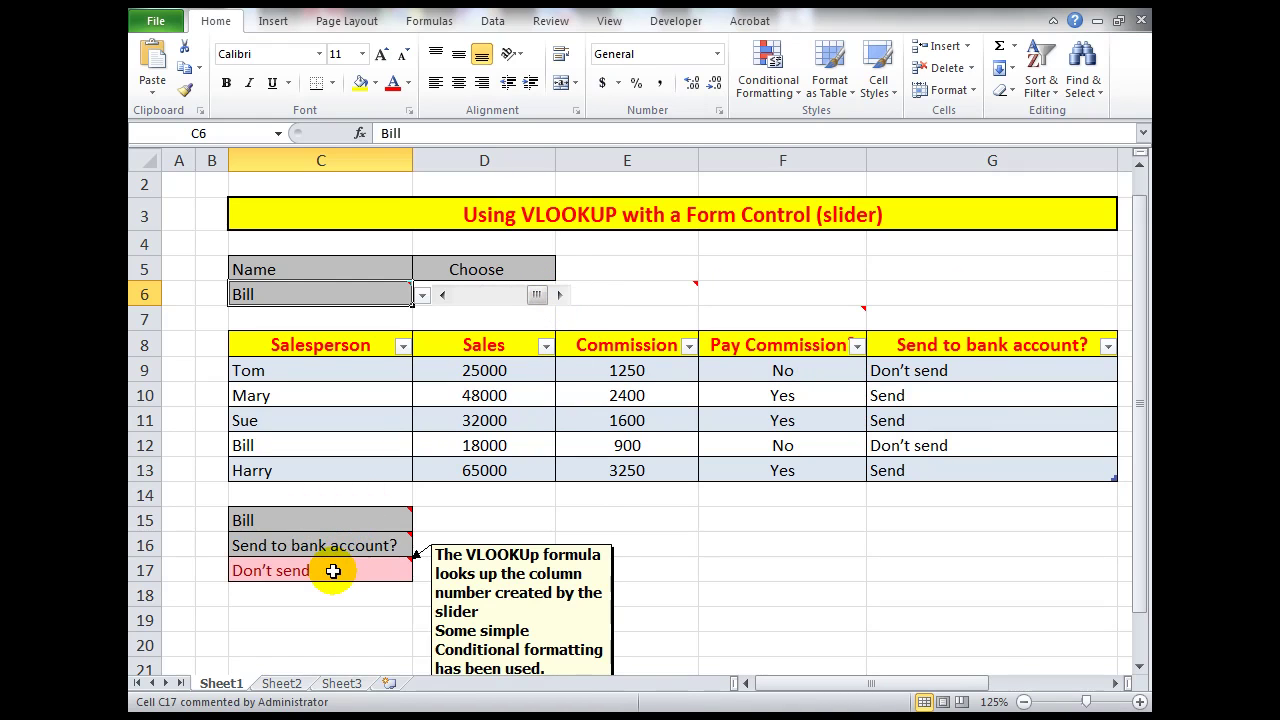
{"action": "mouse_move", "coordinate": [337, 557]}
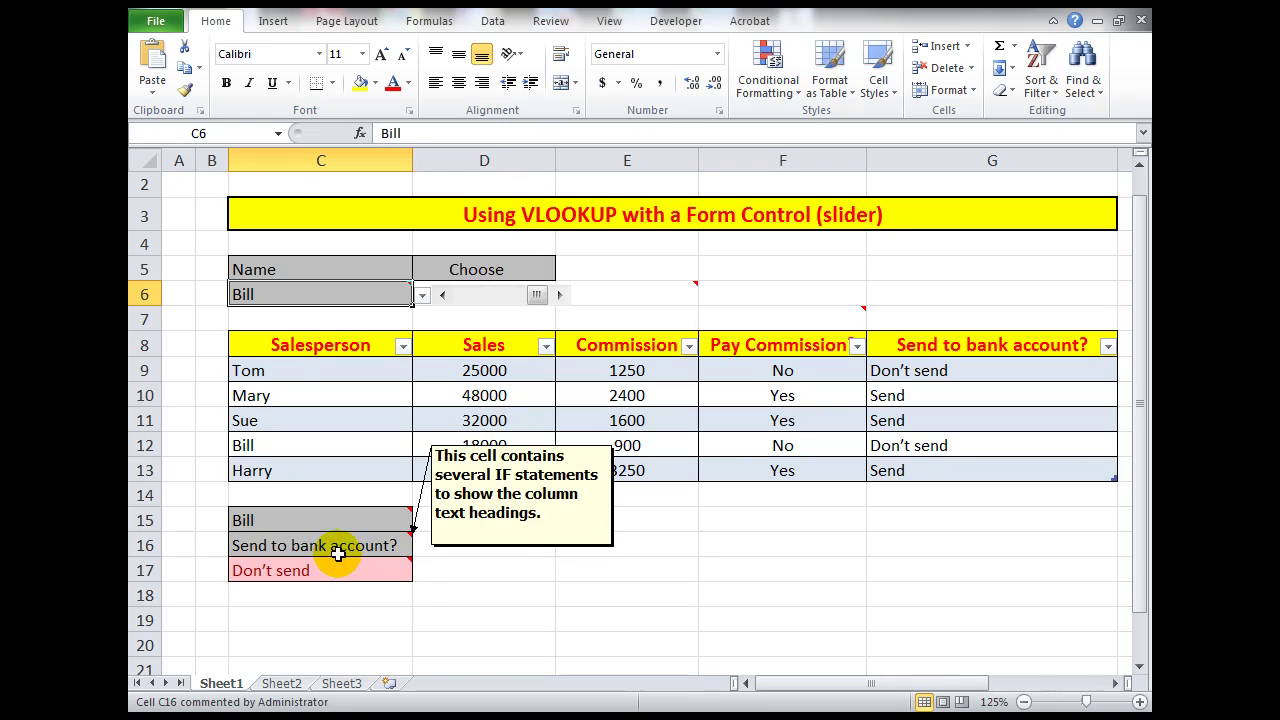
{"action": "mouse_move", "coordinate": [329, 579]}
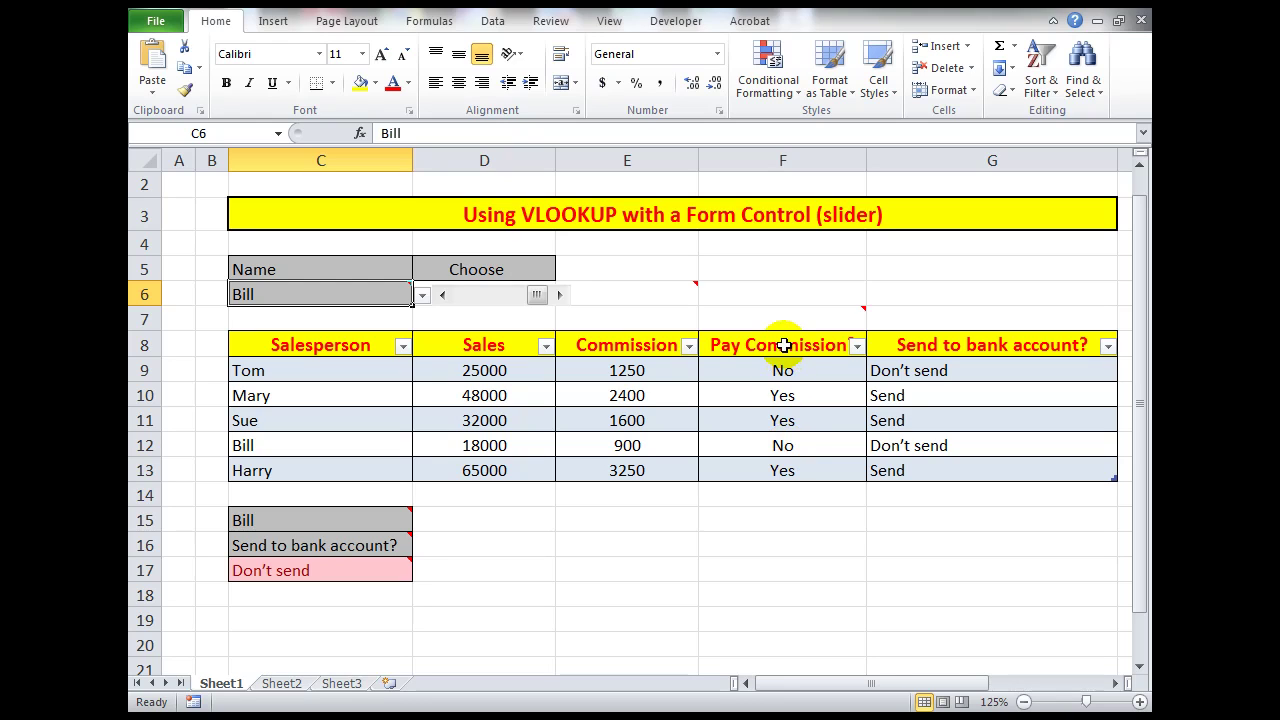
{"action": "left_click", "coordinate": [776, 369]}
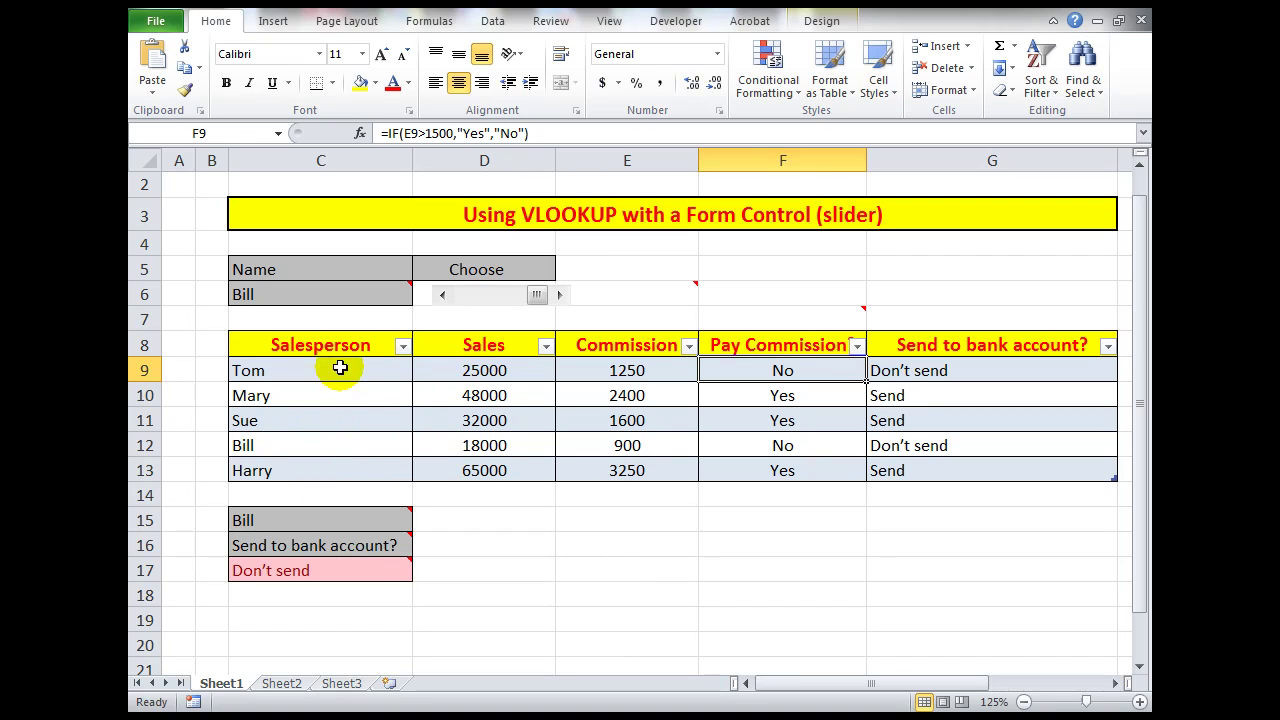
- Choose Sue from the salesperson name drop-down in C6
{"action": "left_click", "coordinate": [368, 294]}
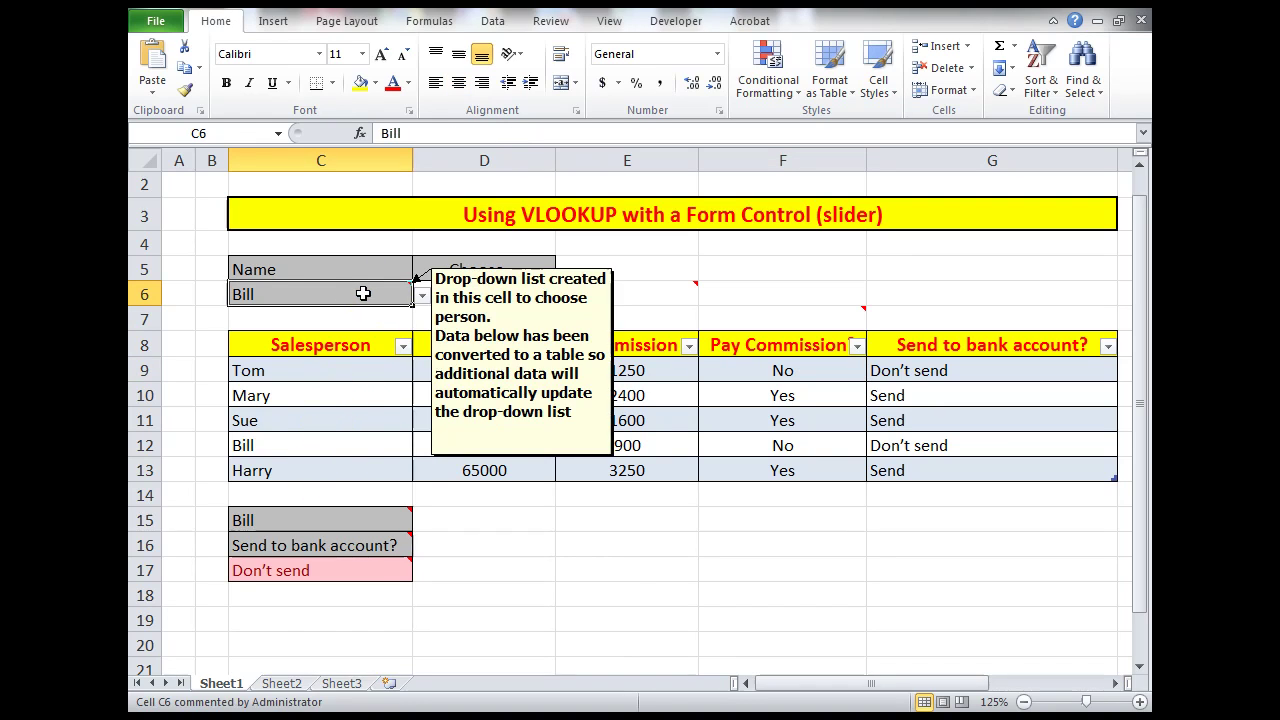
{"action": "left_click", "coordinate": [422, 294]}
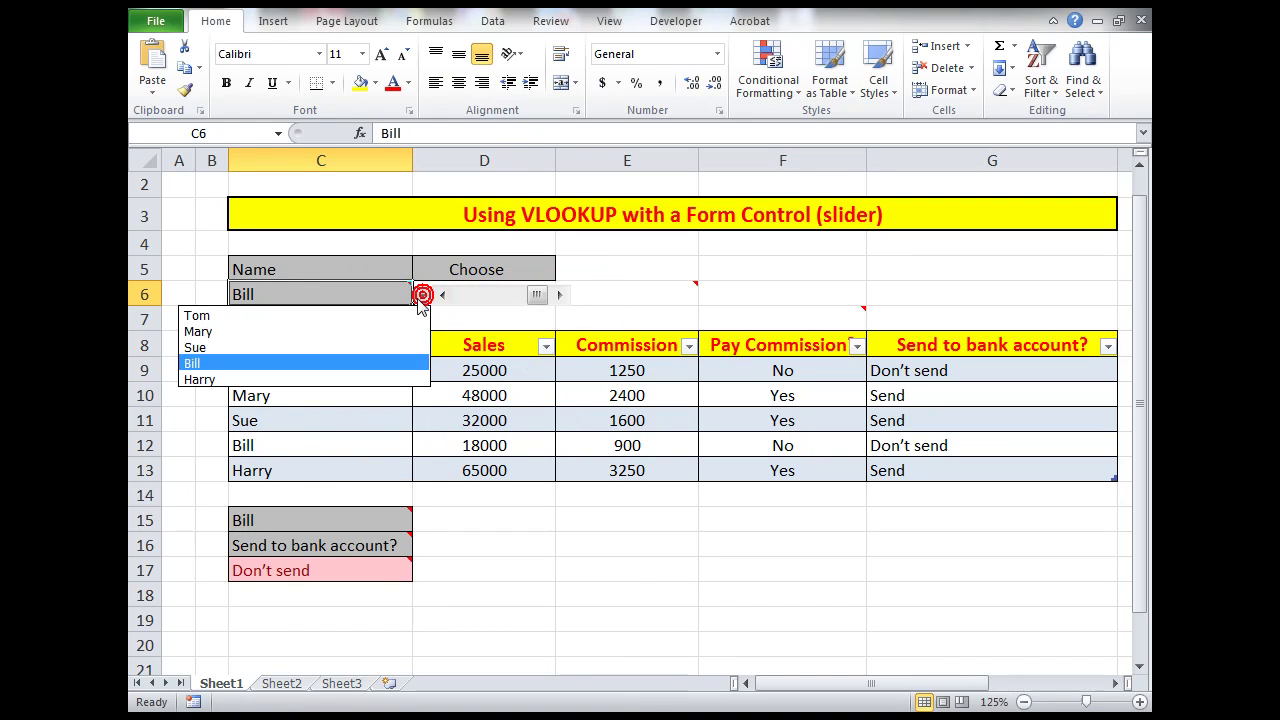
{"action": "left_click", "coordinate": [321, 347]}
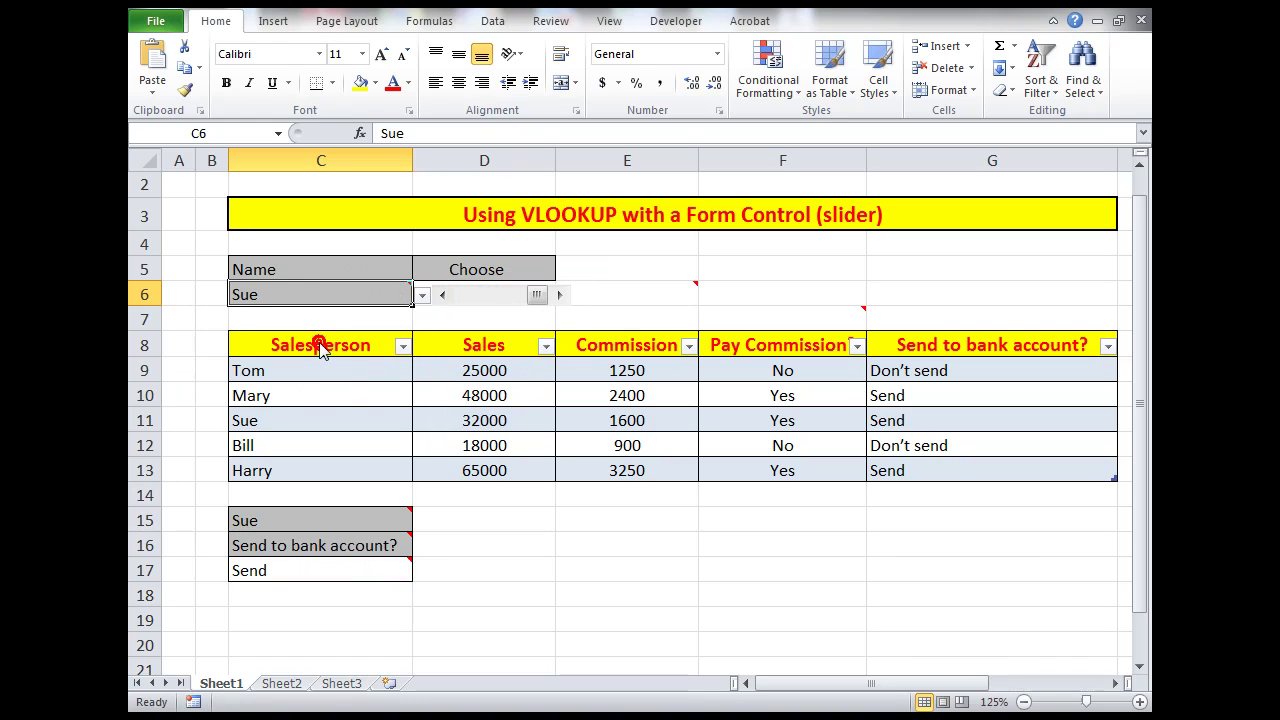
- Step the slider back to Sue's Sales, then forward to Commission, Pay Commission and Send to bank account
{"action": "left_click", "coordinate": [442, 294]}
{"action": "left_click", "coordinate": [442, 294]}
{"action": "left_click", "coordinate": [442, 294]}
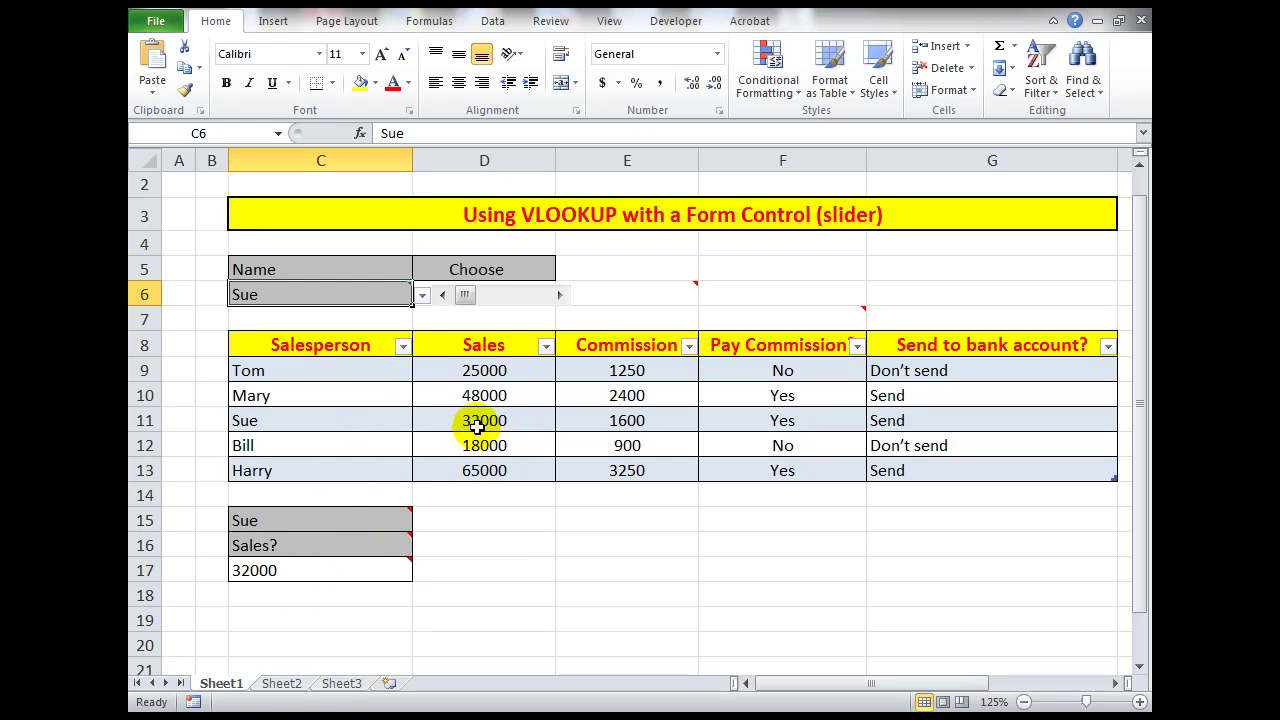
{"action": "left_click", "coordinate": [557, 296]}
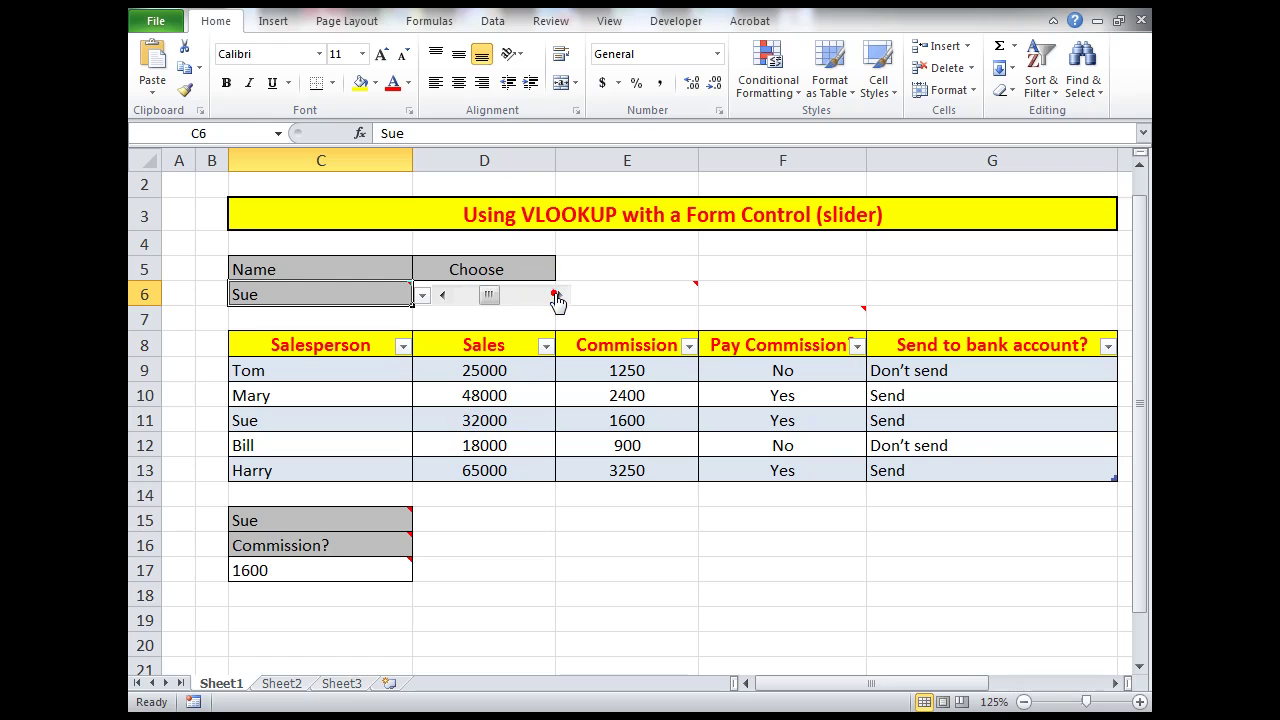
{"action": "mouse_move", "coordinate": [286, 570]}
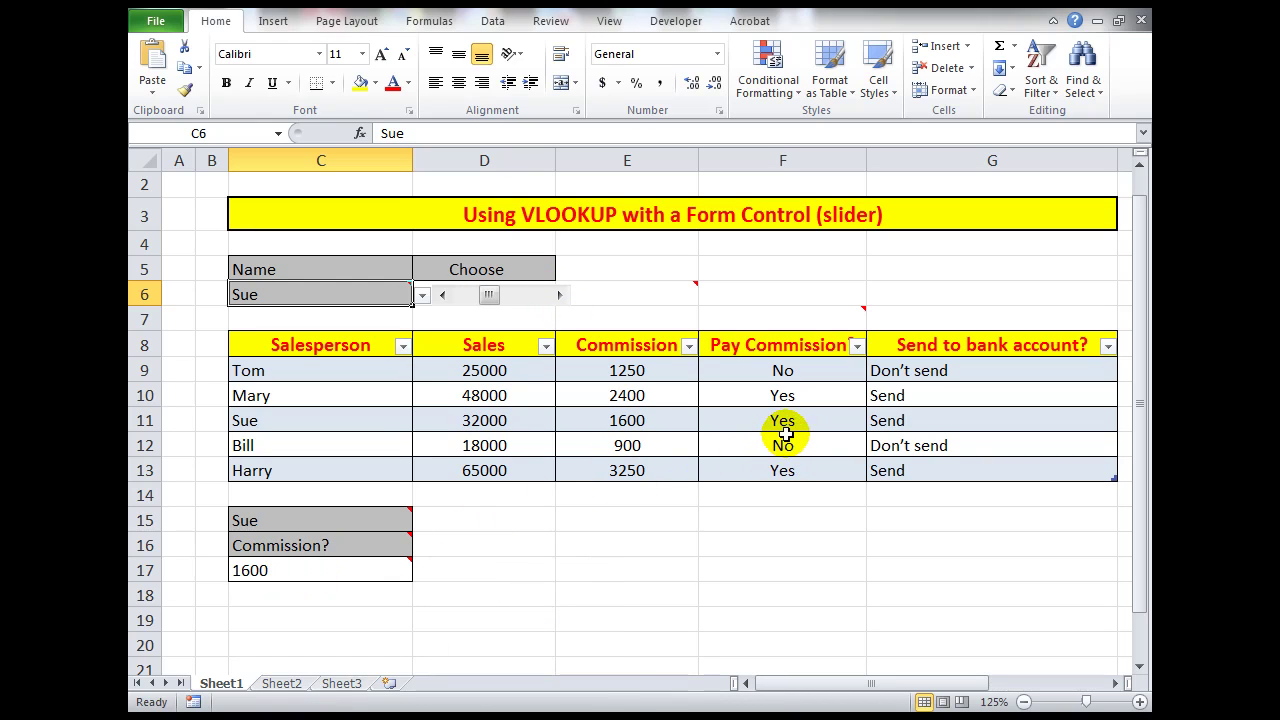
{"action": "left_click", "coordinate": [559, 295]}
{"action": "mouse_move", "coordinate": [561, 297]}
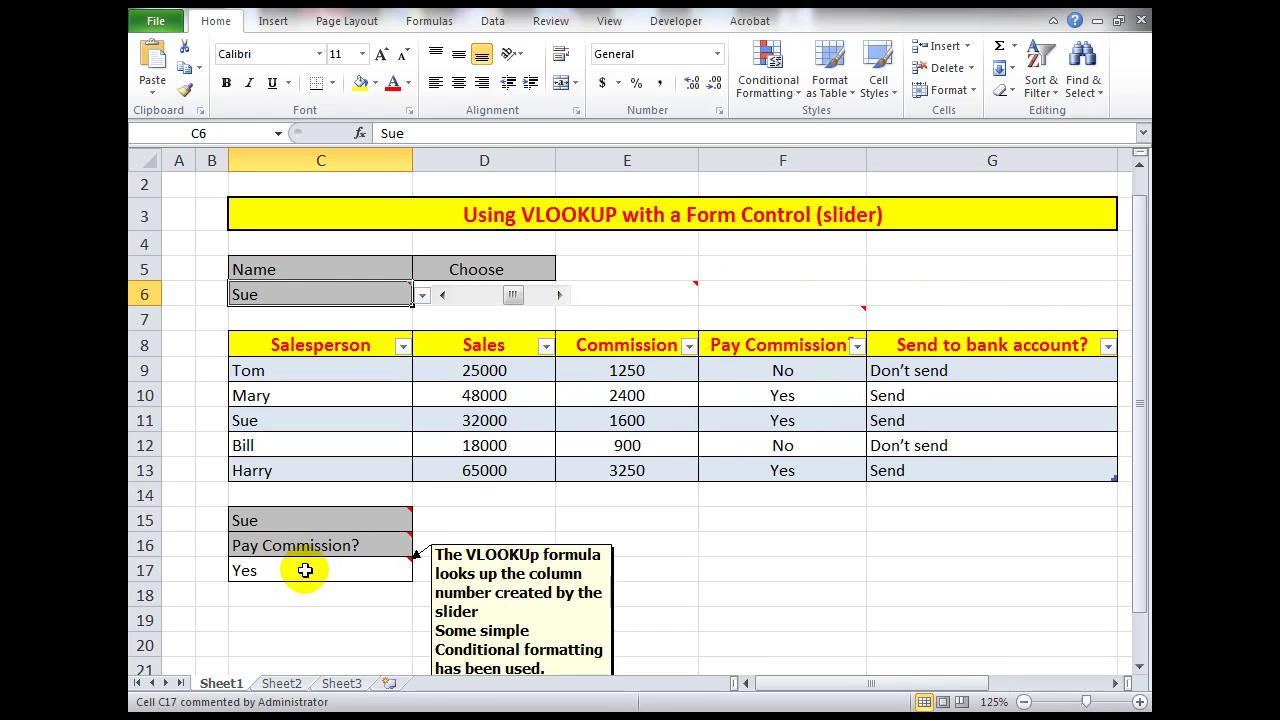
{"action": "left_click", "coordinate": [559, 296]}
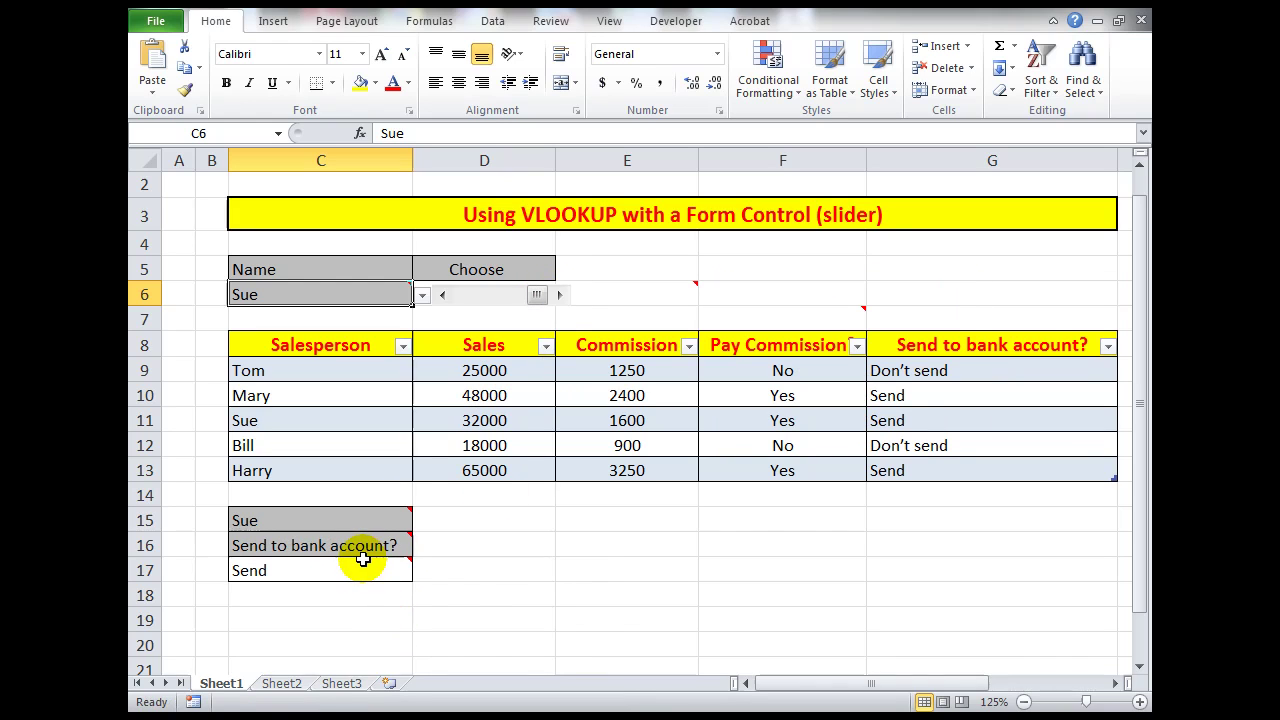